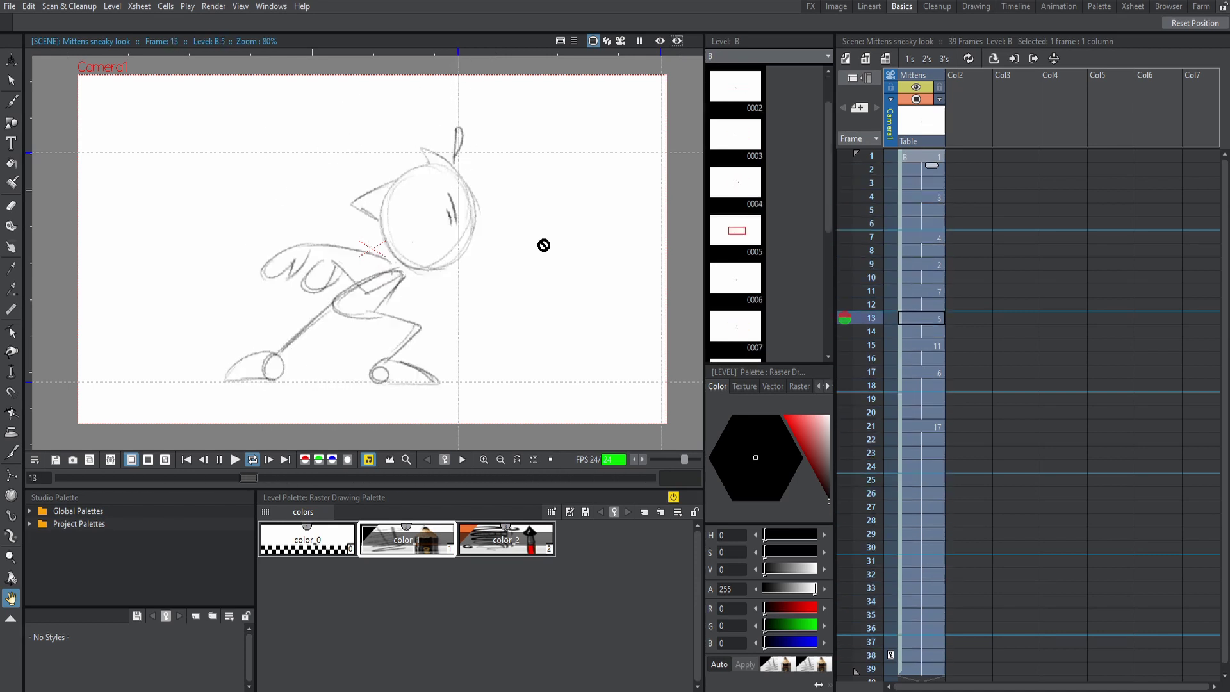
Step: Stop the 'Mittens sneaky look' playback so it halts on frame 23
key("p")
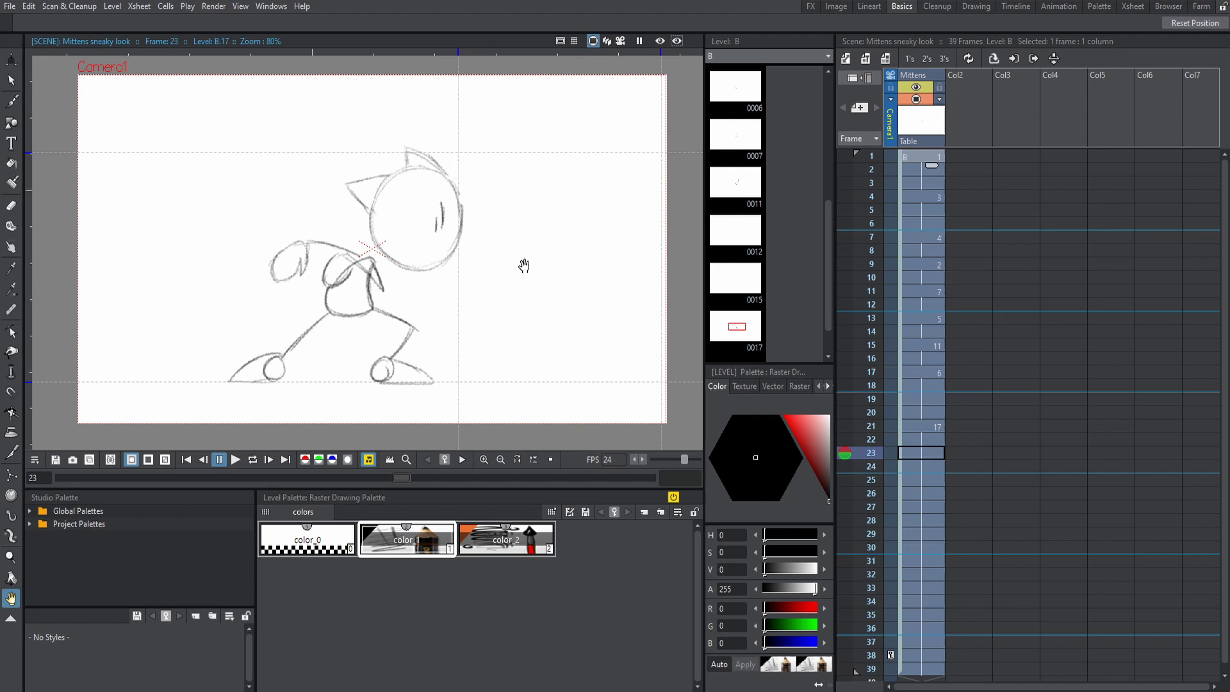
Step: Start looped playback, pause it, and jump to frame 9
left_click(252, 459)
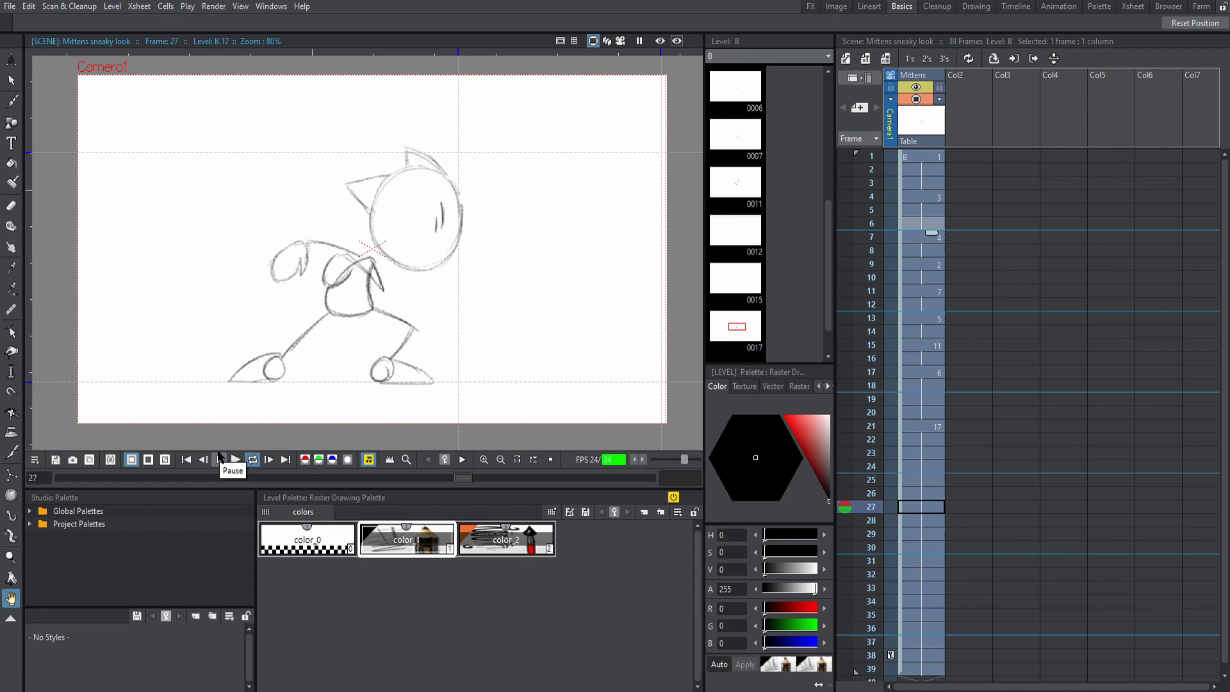
left_click(218, 456)
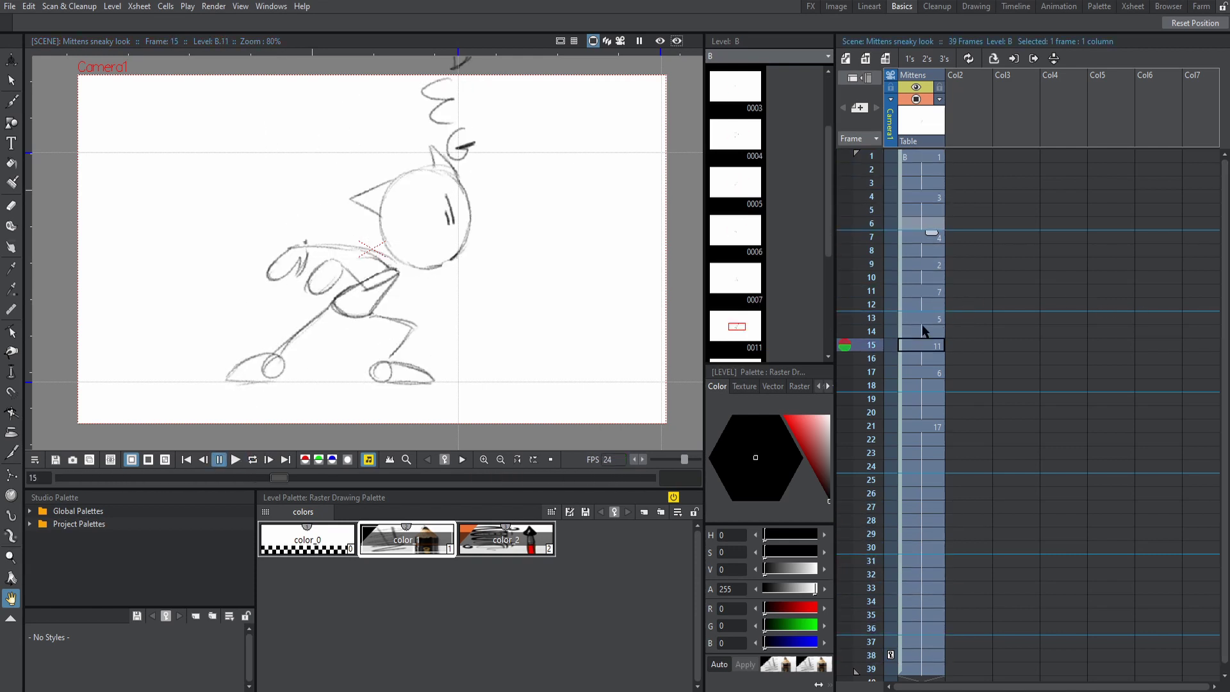
left_click(929, 278)
Step: Step through frames 7–11 comparing drawings, then resume looped playback
key("Up")
key("Up")
key("Down")
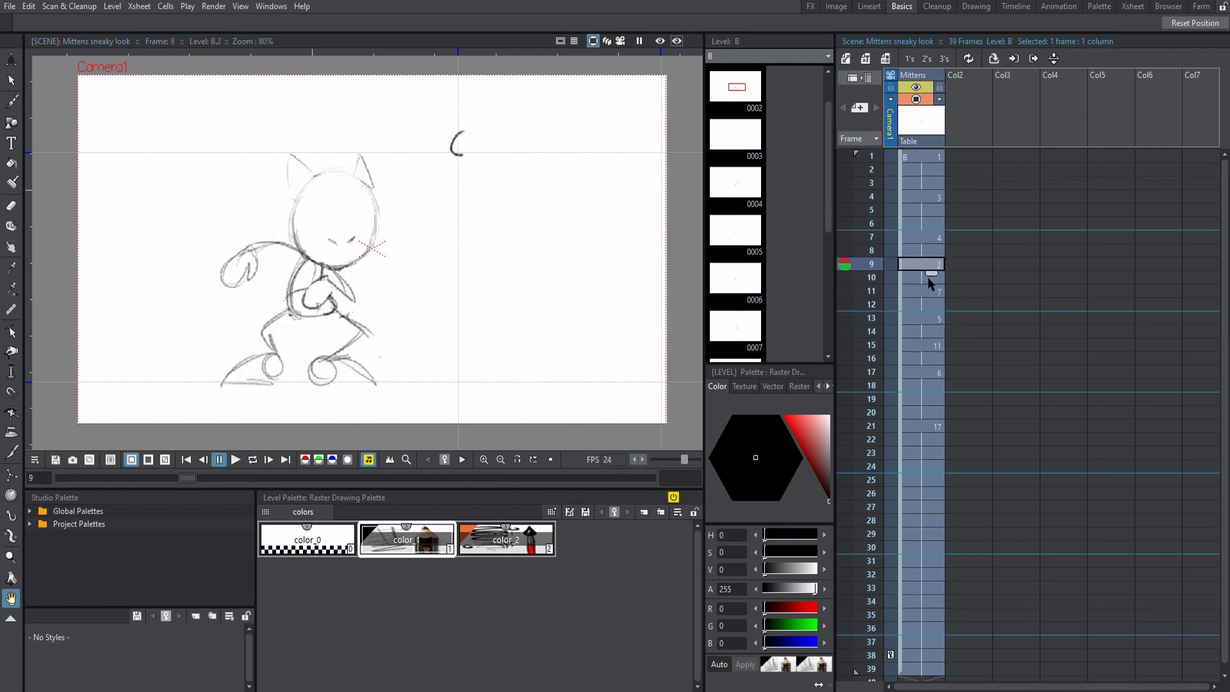
key("Down")
key("Down")
key("Down")
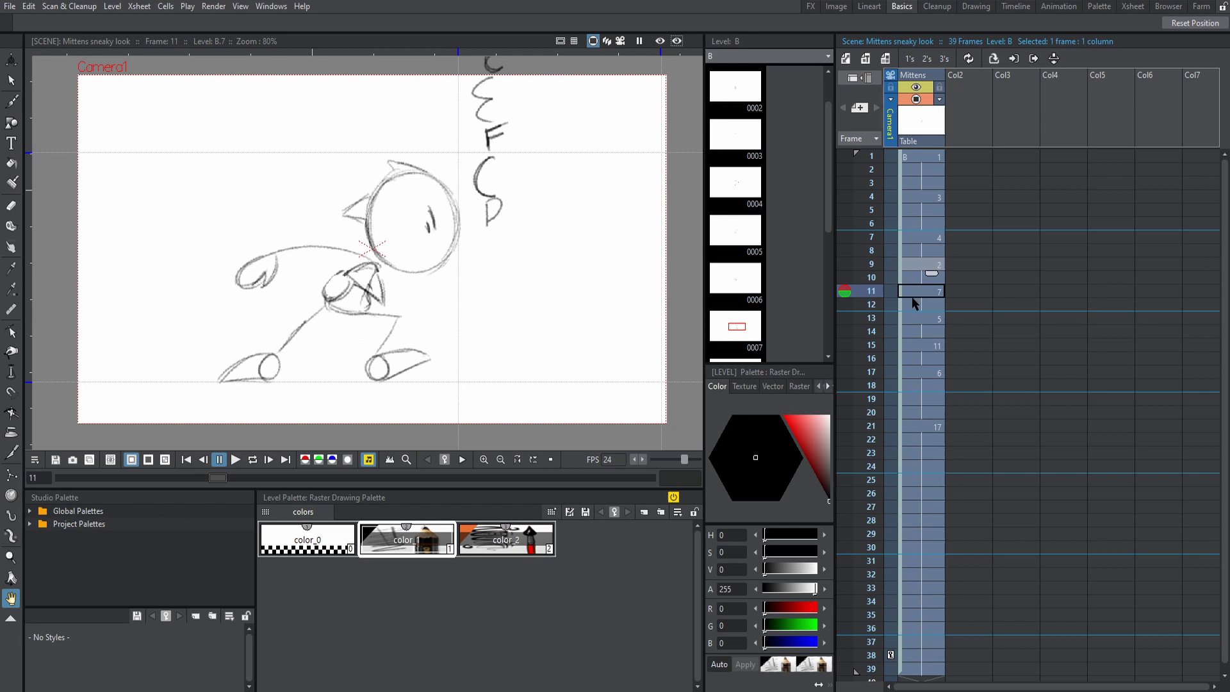
key("Up")
key("Up")
key("Up")
key("Up")
key("Up")
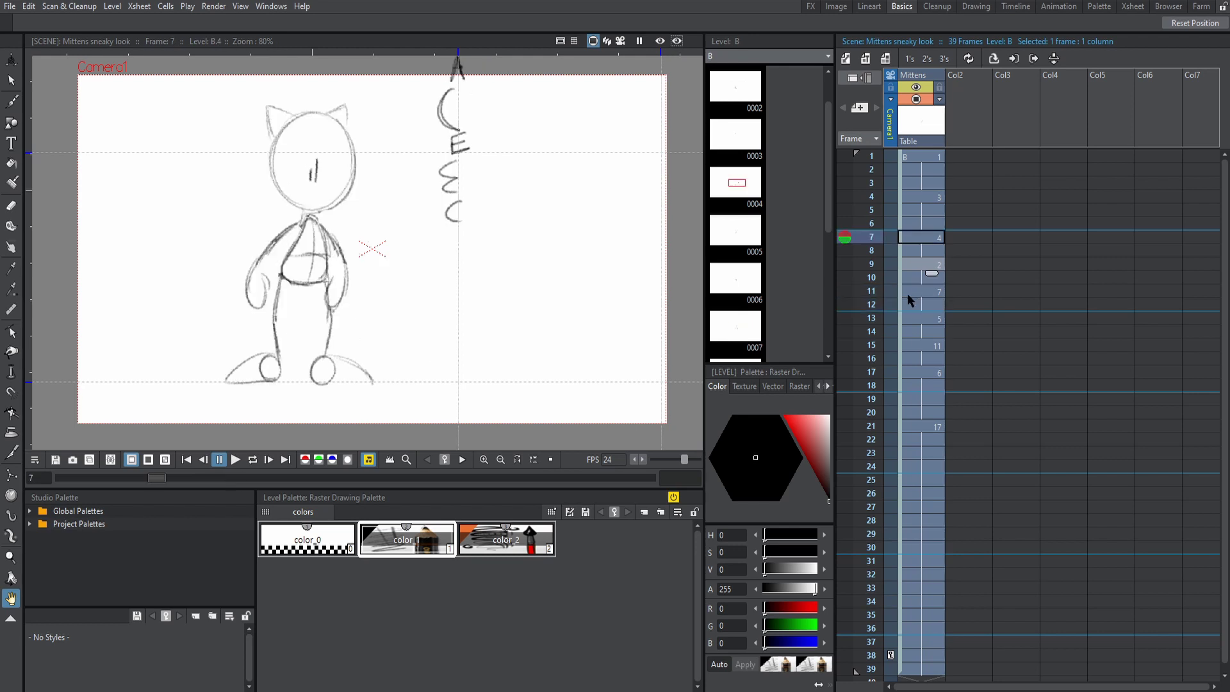
key("Down")
key("Down")
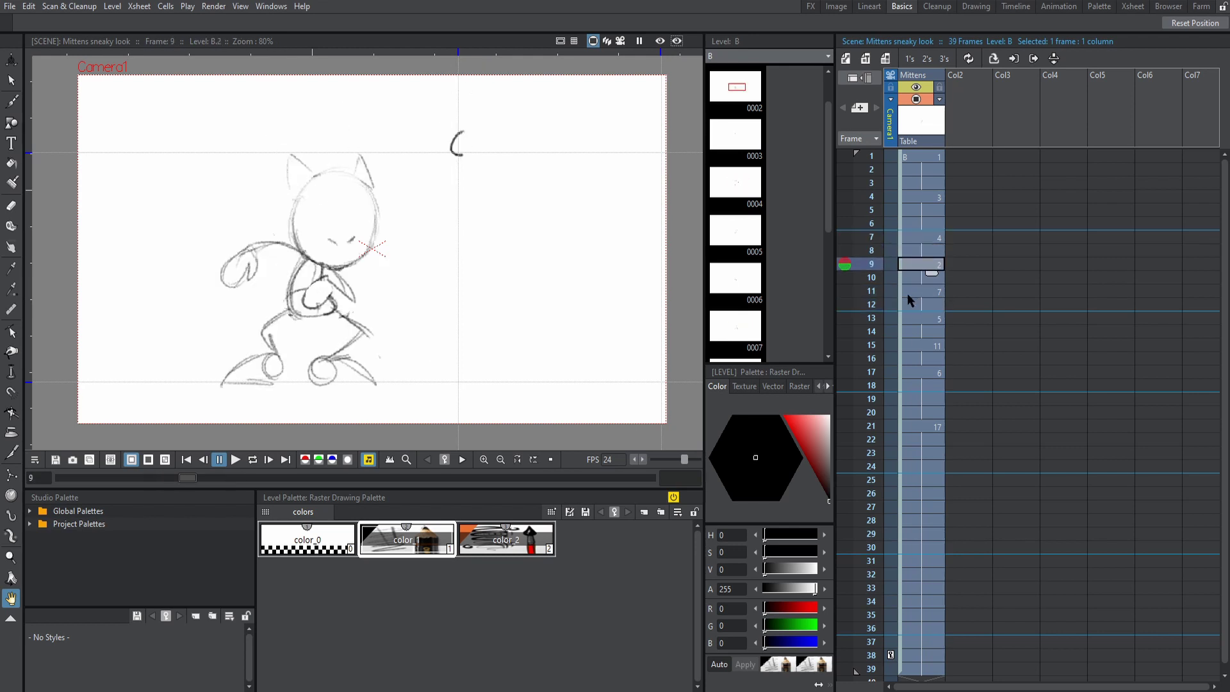
key("Down")
key("Down")
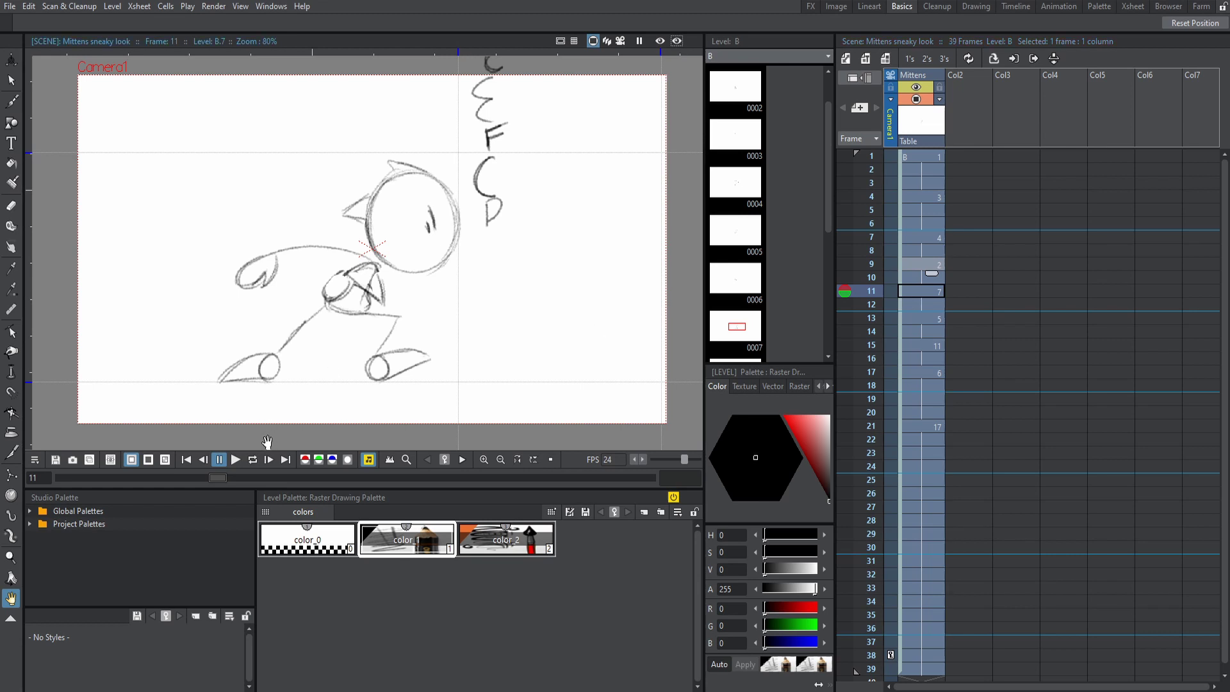
key("l")
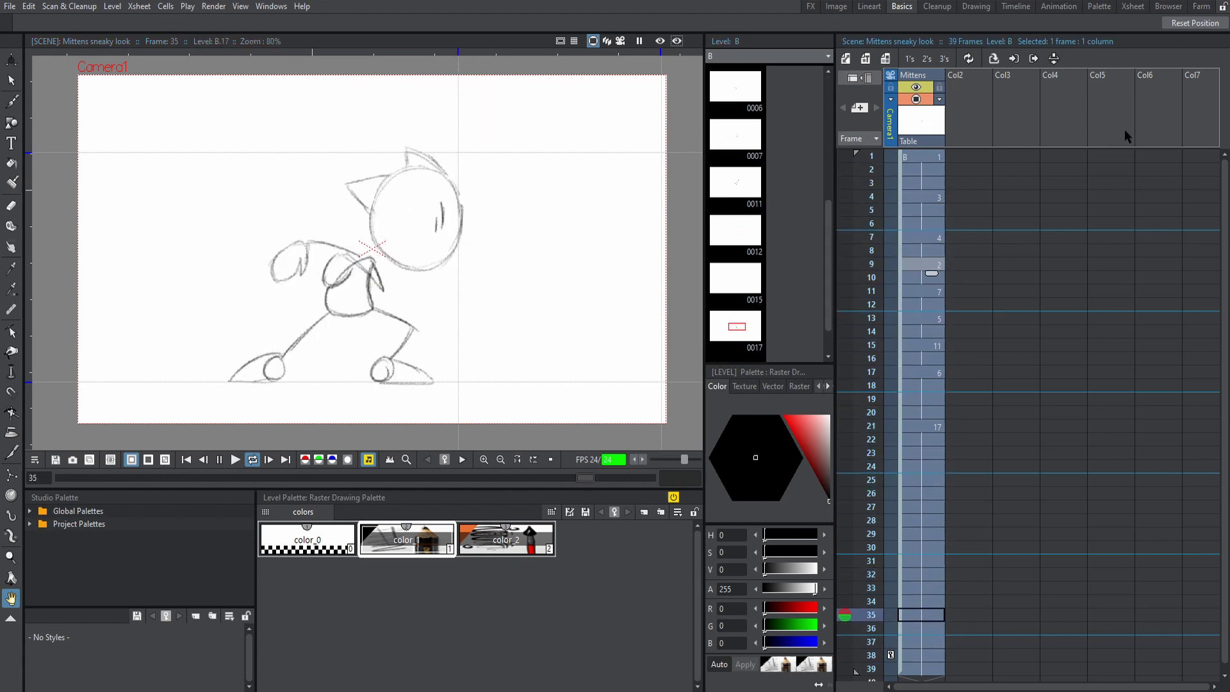
Step: Switch to the Animation room and delete the MotionBlurIno01 effect
left_click(1061, 8)
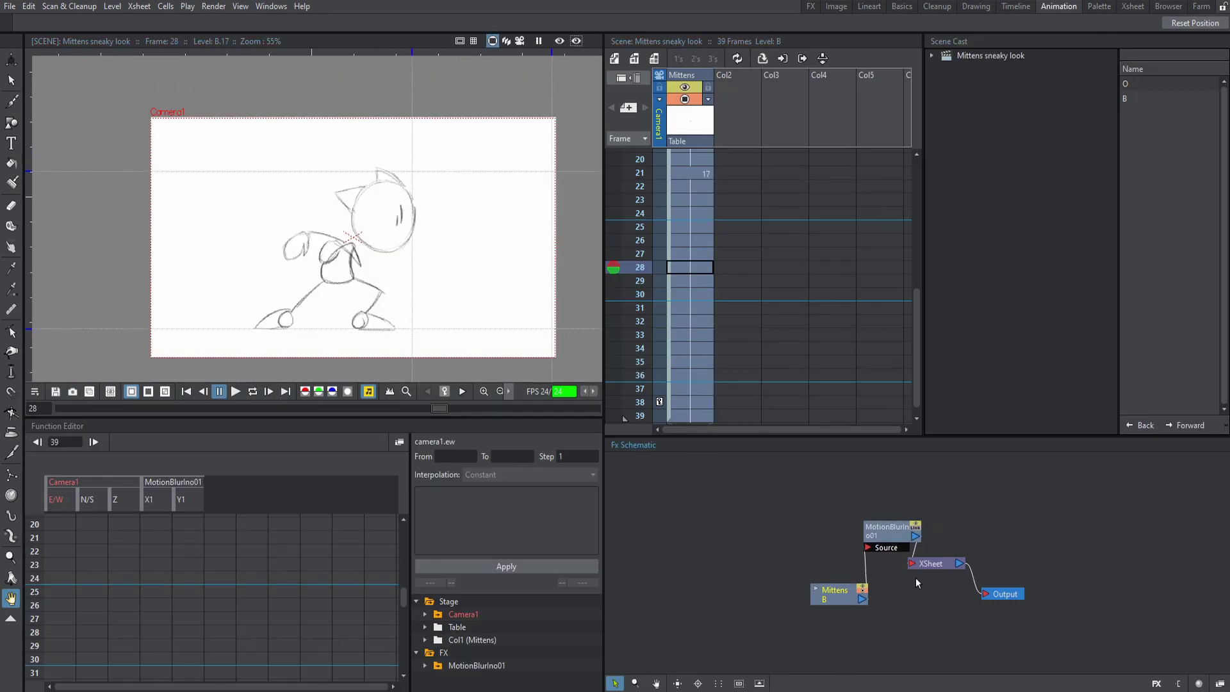
scroll(912, 575, "up", 1)
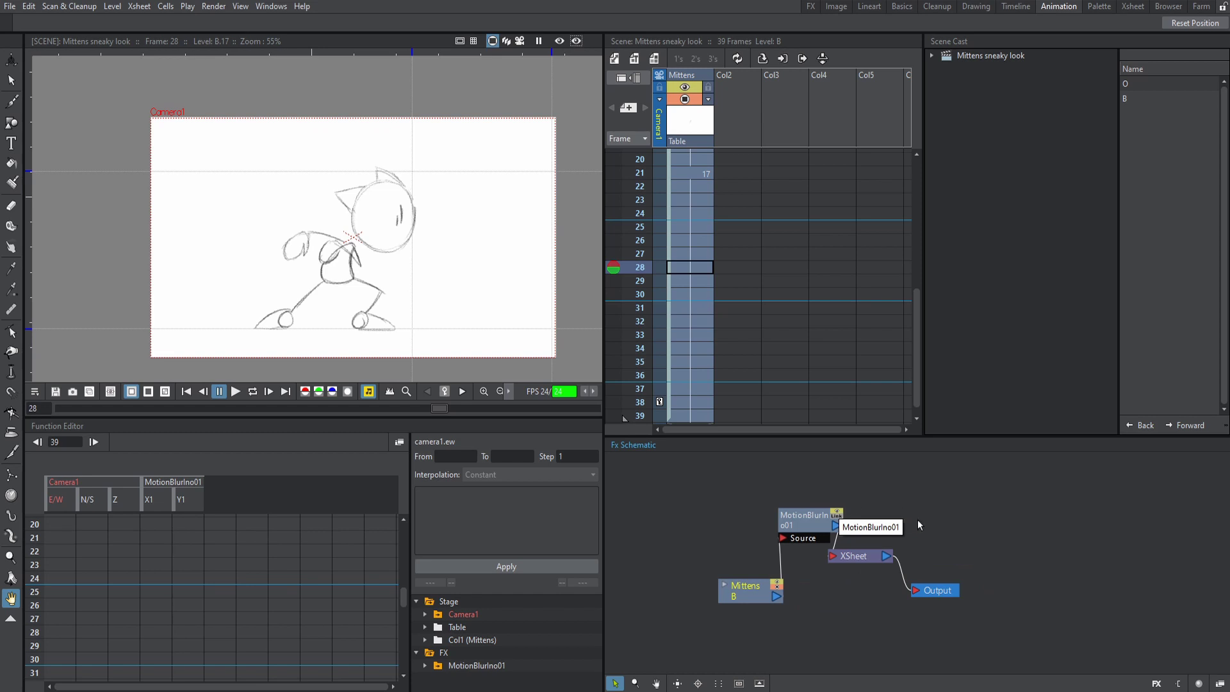
right_click(800, 511)
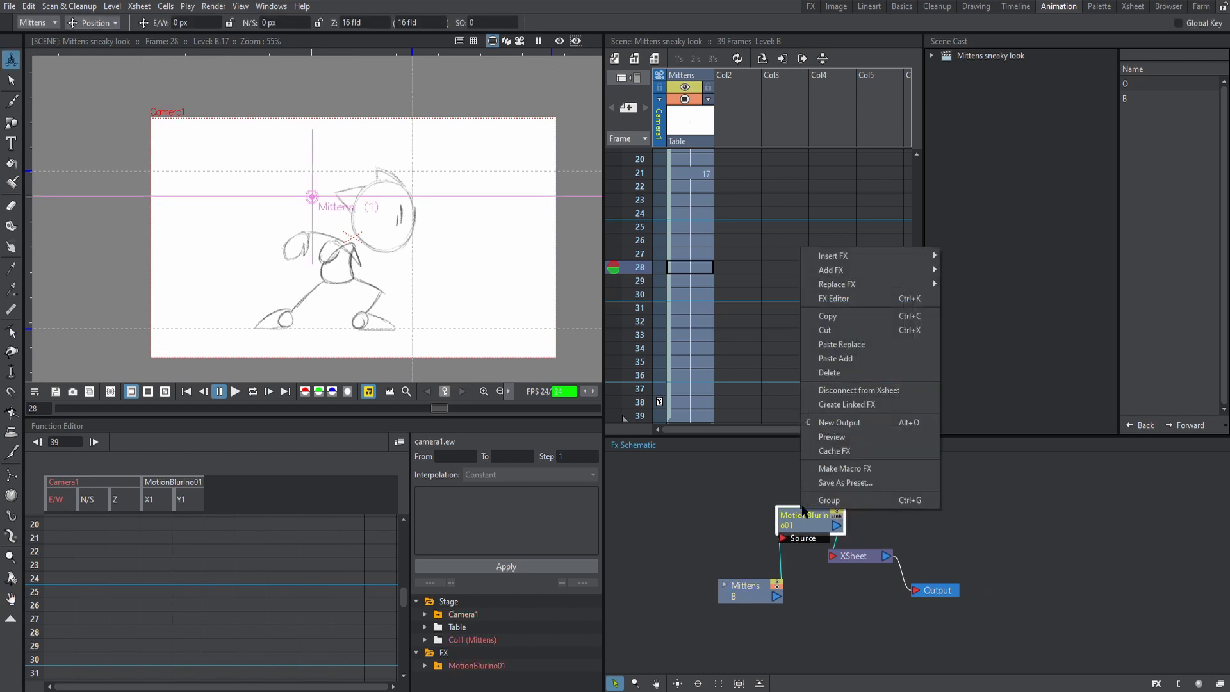
left_click(853, 374)
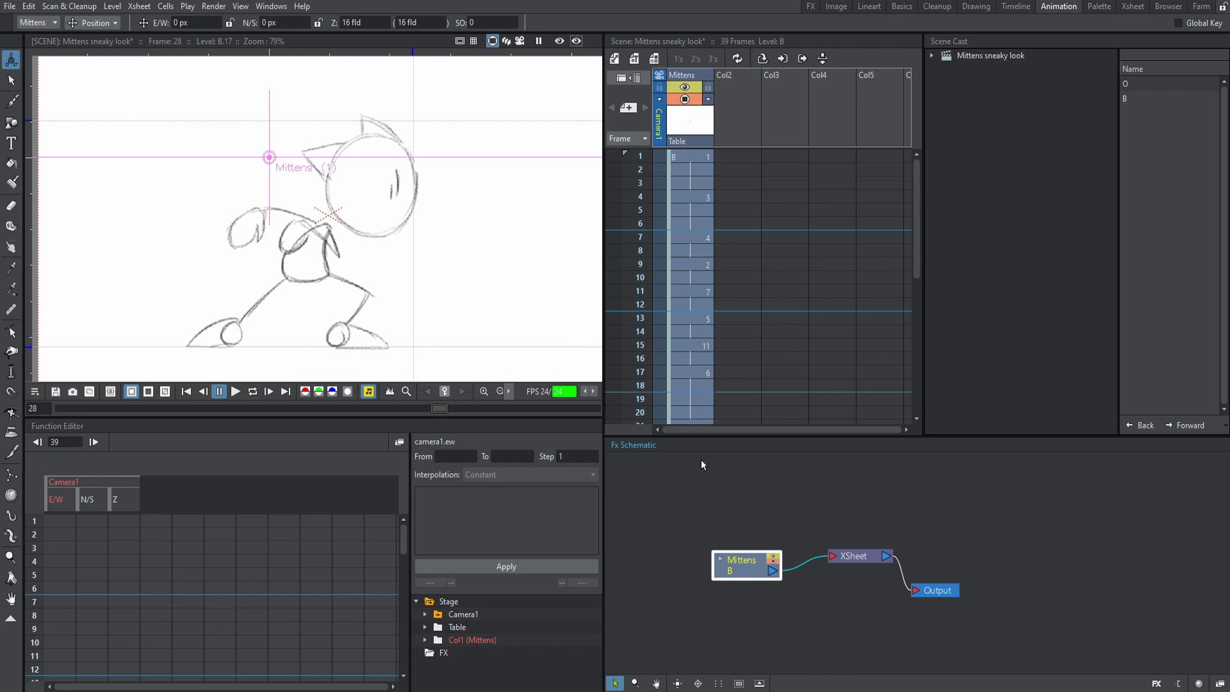
Step: Select the Mittens node in the FX schematic
left_click(673, 100)
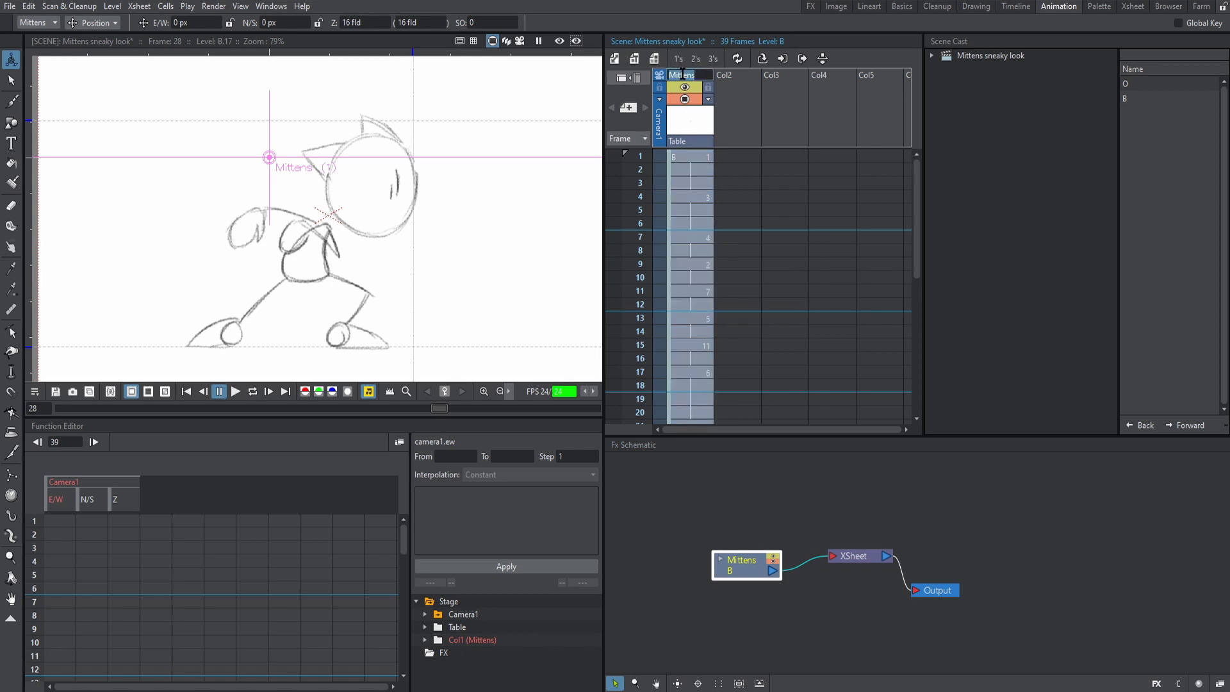
left_click(736, 505)
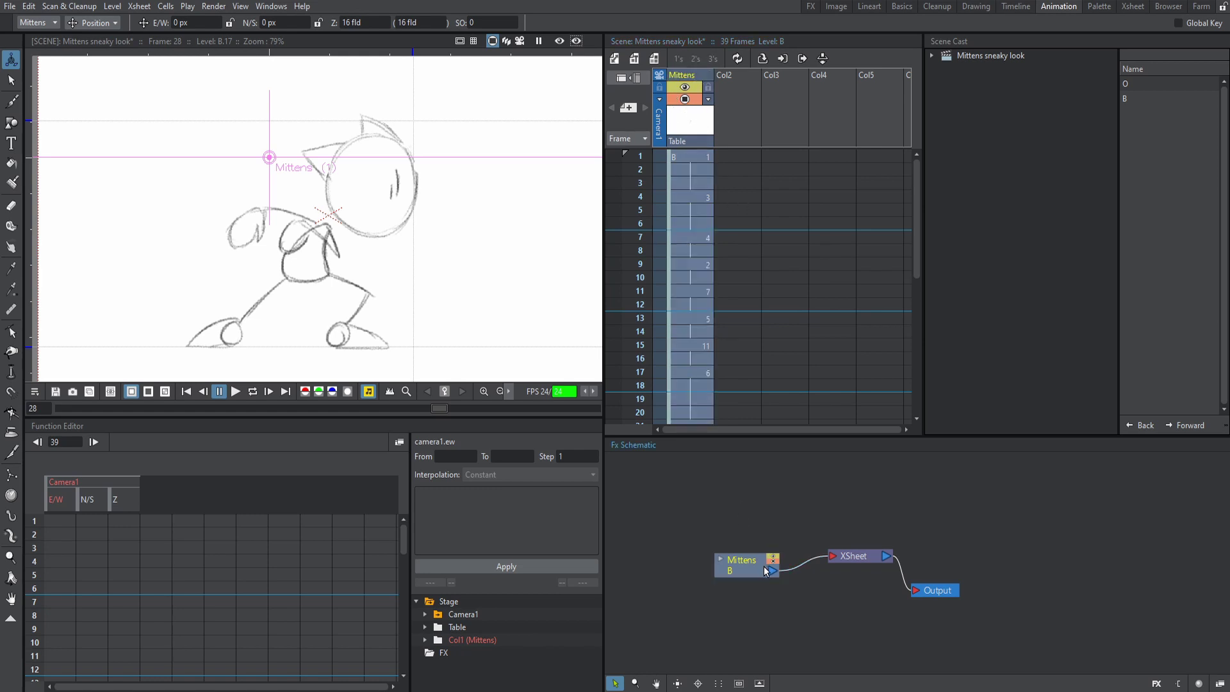
left_click(742, 564)
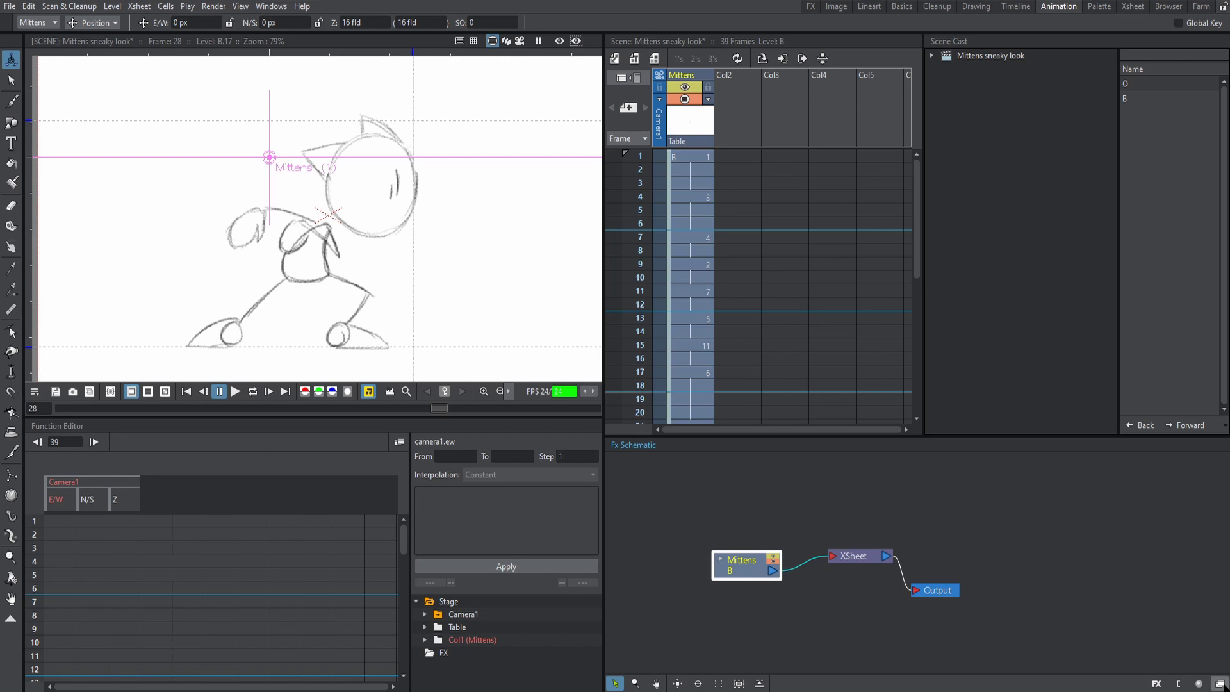
Step: Toggle between Stage and FX schematics, leaving Mittens as the current object
left_click(1220, 684)
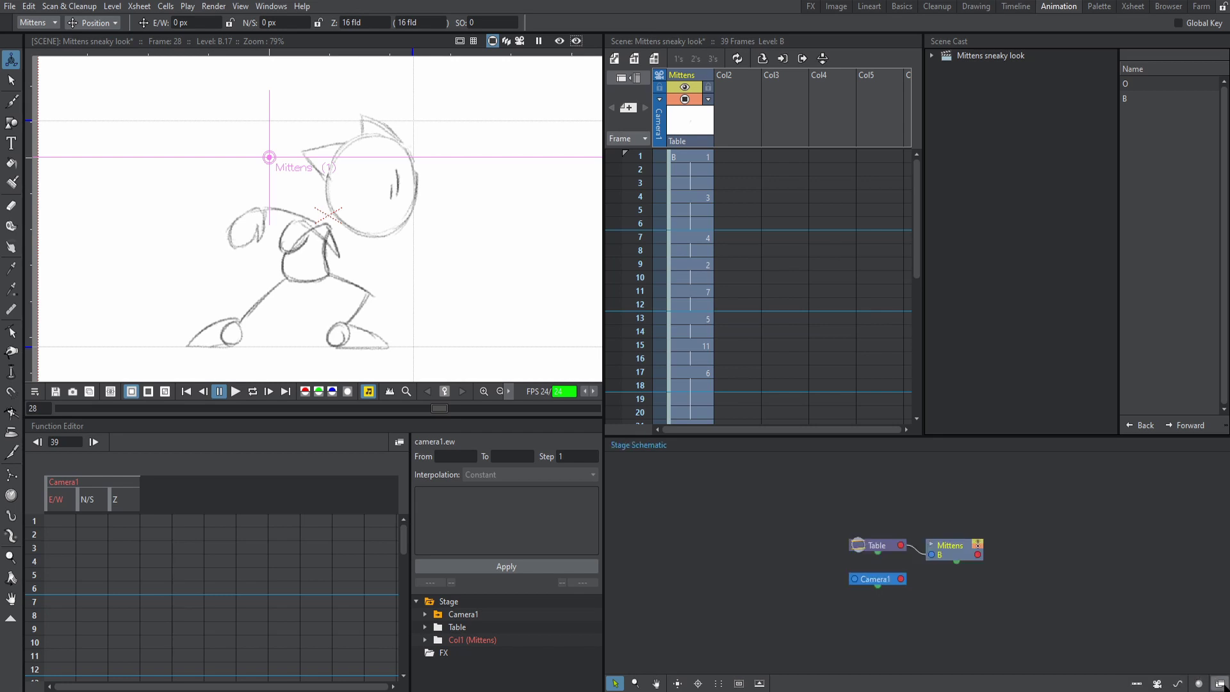
scroll(1153, 660, "up", 3)
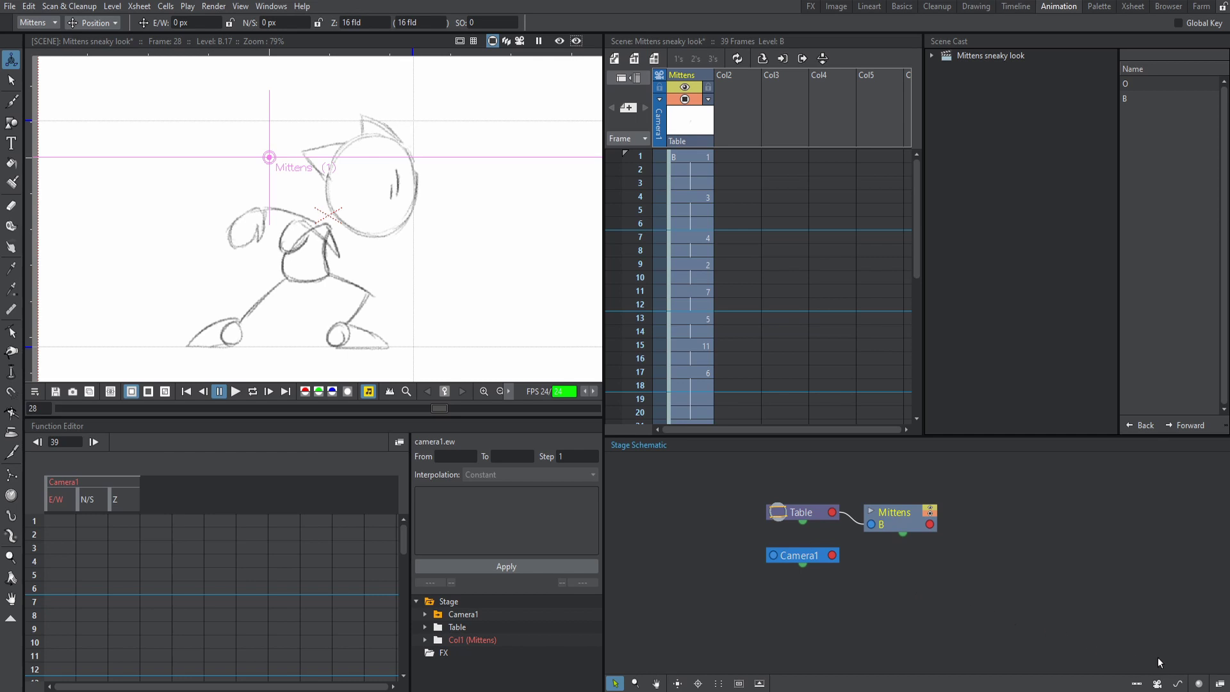
left_click(1219, 684)
left_click(963, 561)
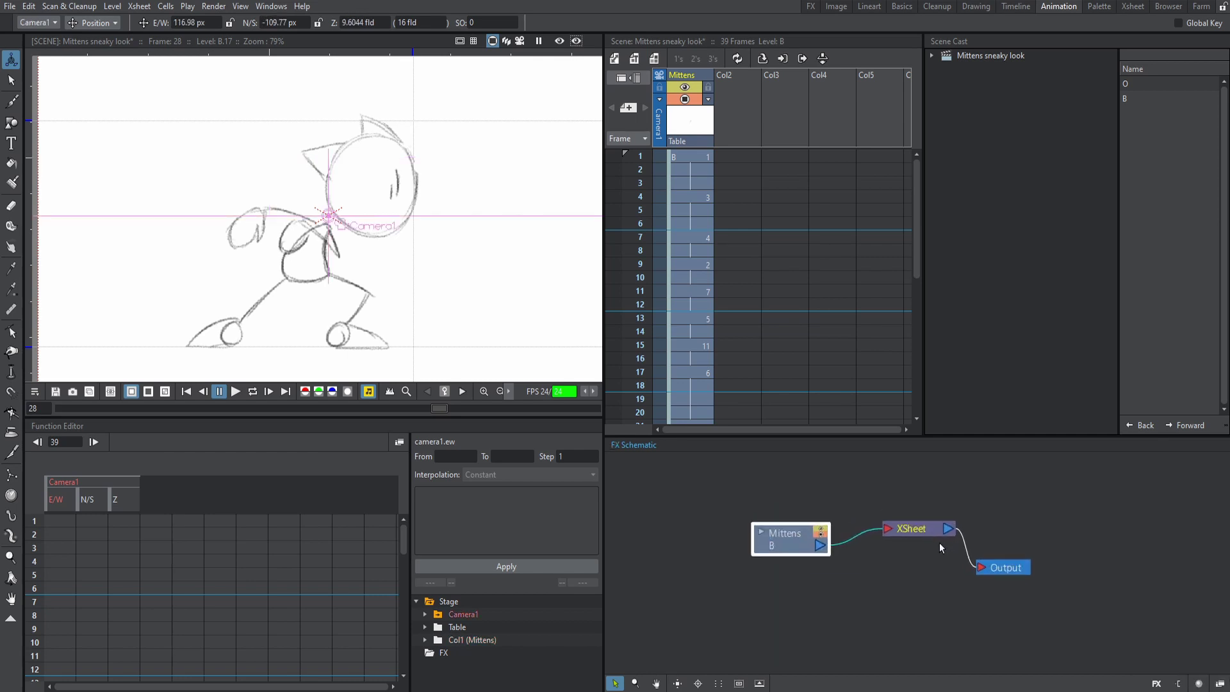
left_click(1219, 684)
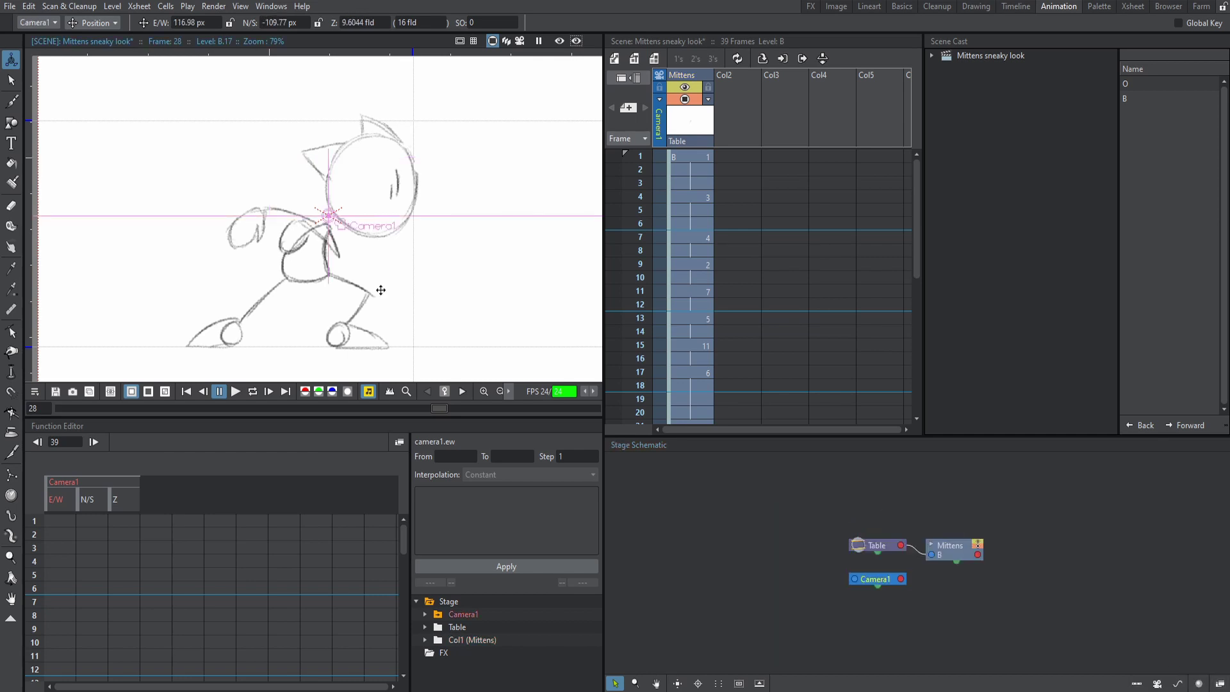
left_click(1220, 684)
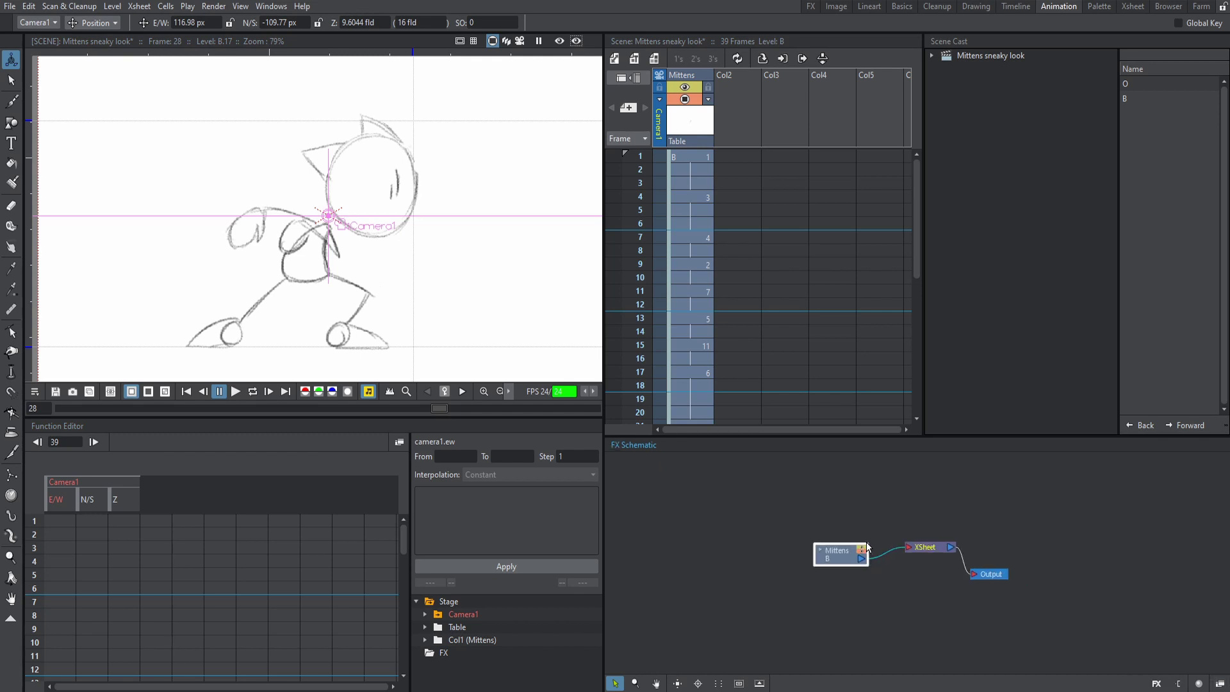
left_click(885, 505)
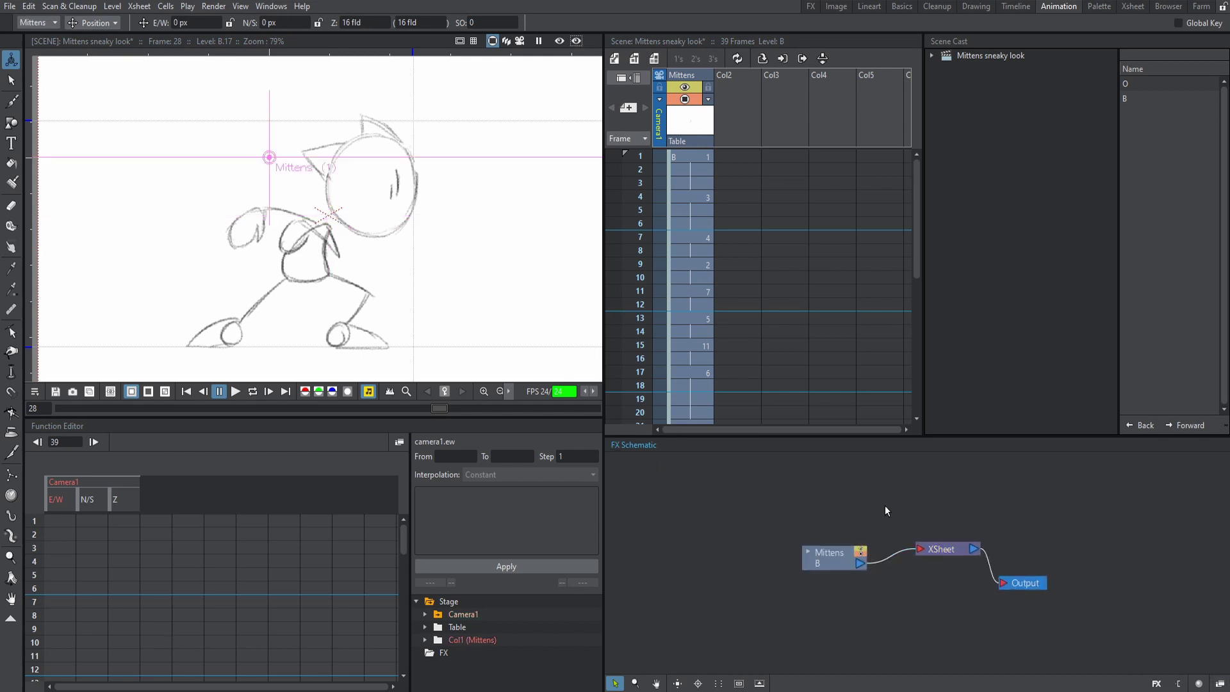
Step: Insert a Motion Blur Ino effect after the Mittens node
right_click(838, 553)
mouse_move(866, 364)
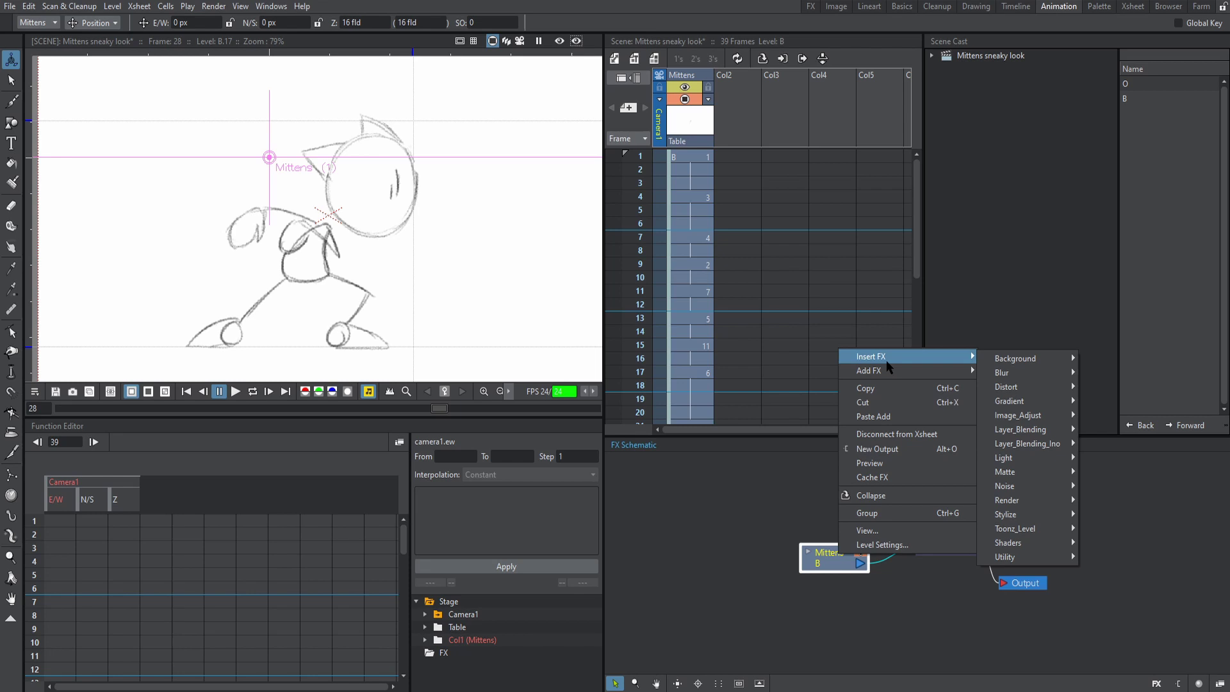
mouse_move(1000, 373)
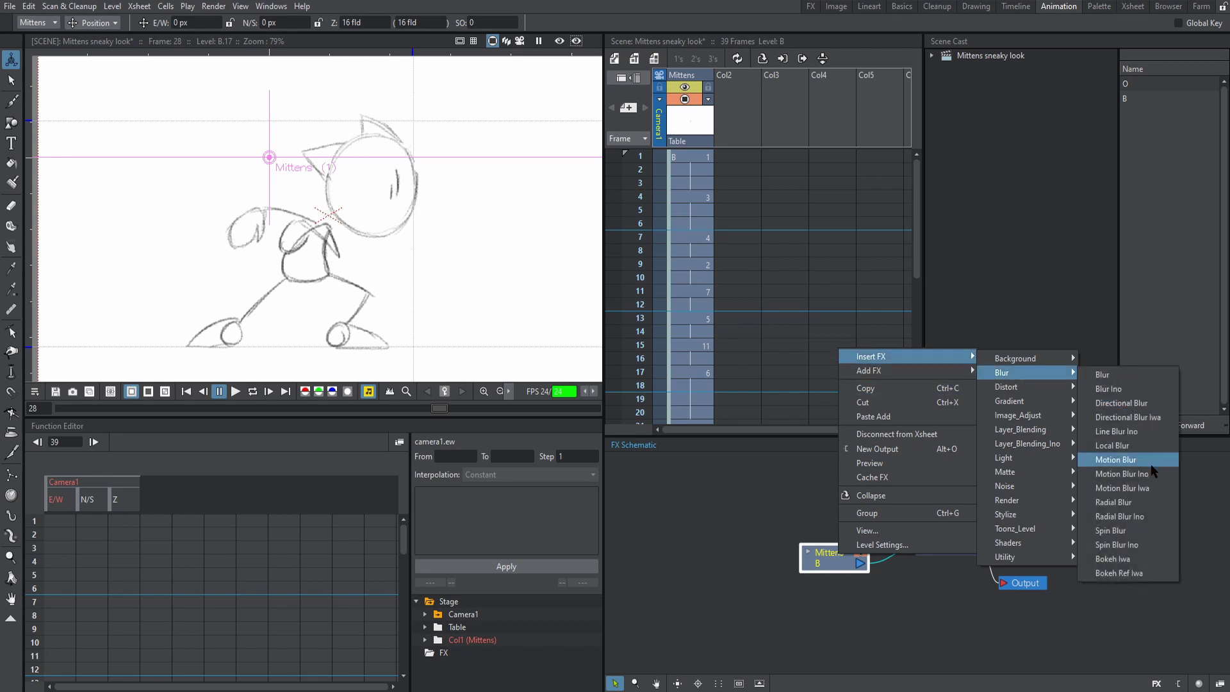
left_click(1122, 474)
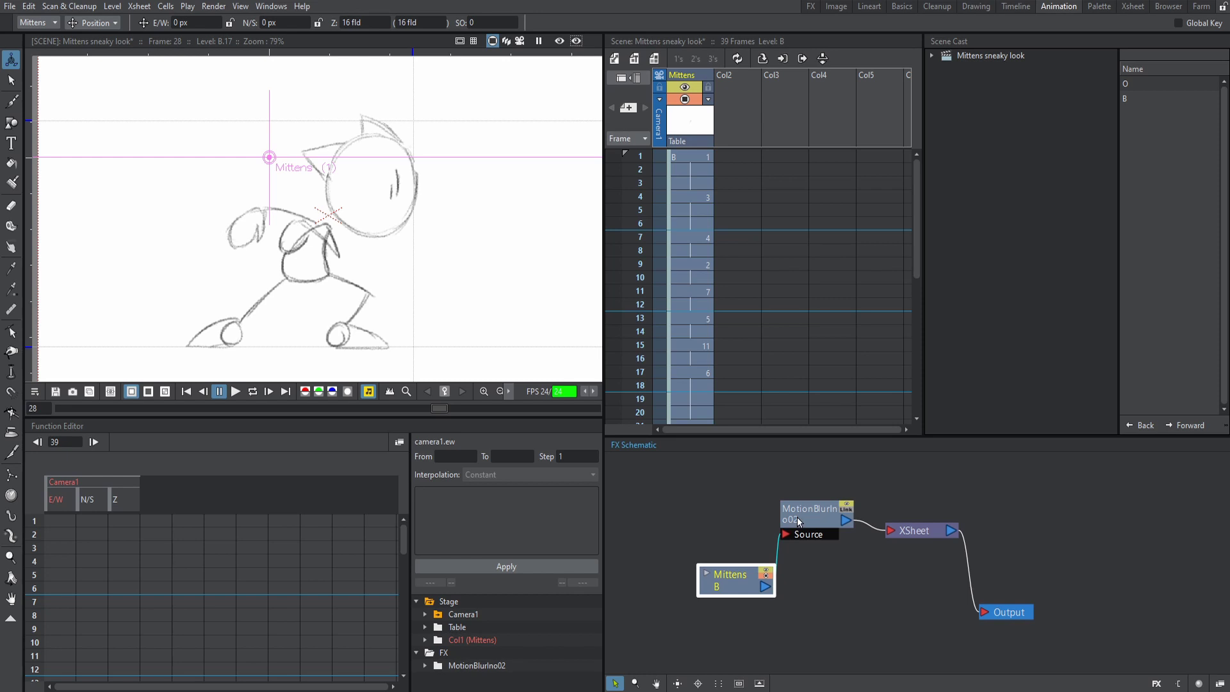
Step: Open MotionBlurIno02's Fx Settings, place the panel beside the Xsheet, and go to frame 1
double_click(797, 516)
left_click_drag(1066, 233, 810, 224)
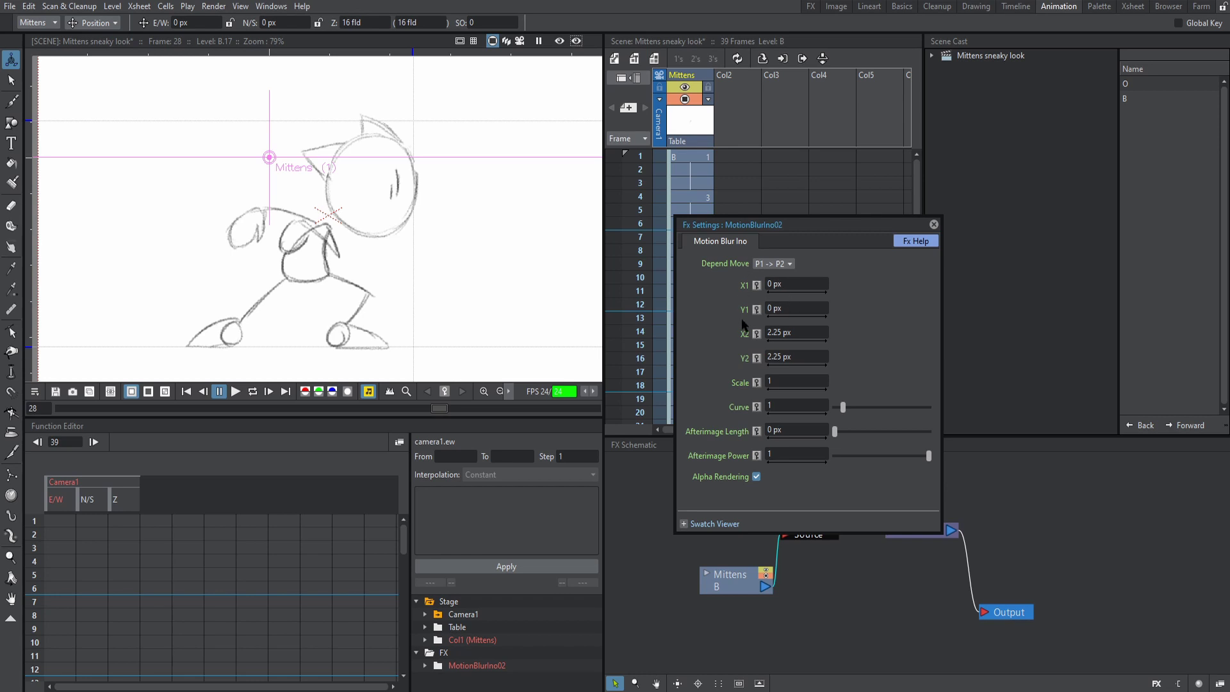
left_click_drag(788, 224, 848, 281)
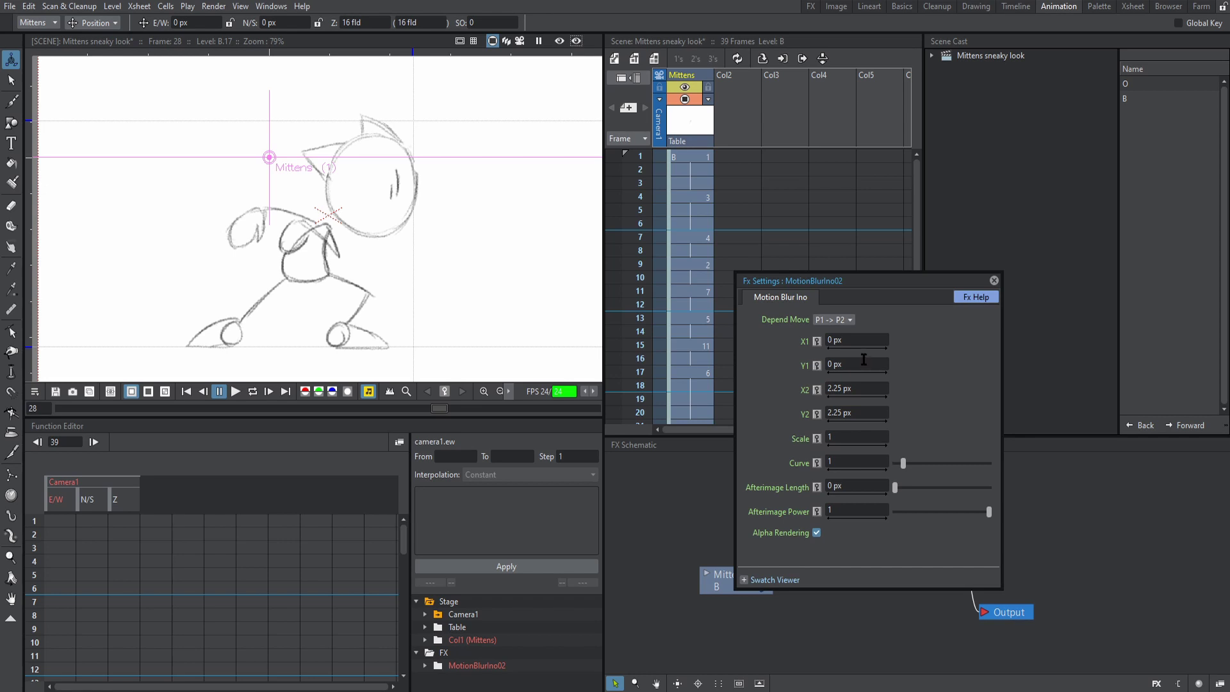
left_click(685, 155)
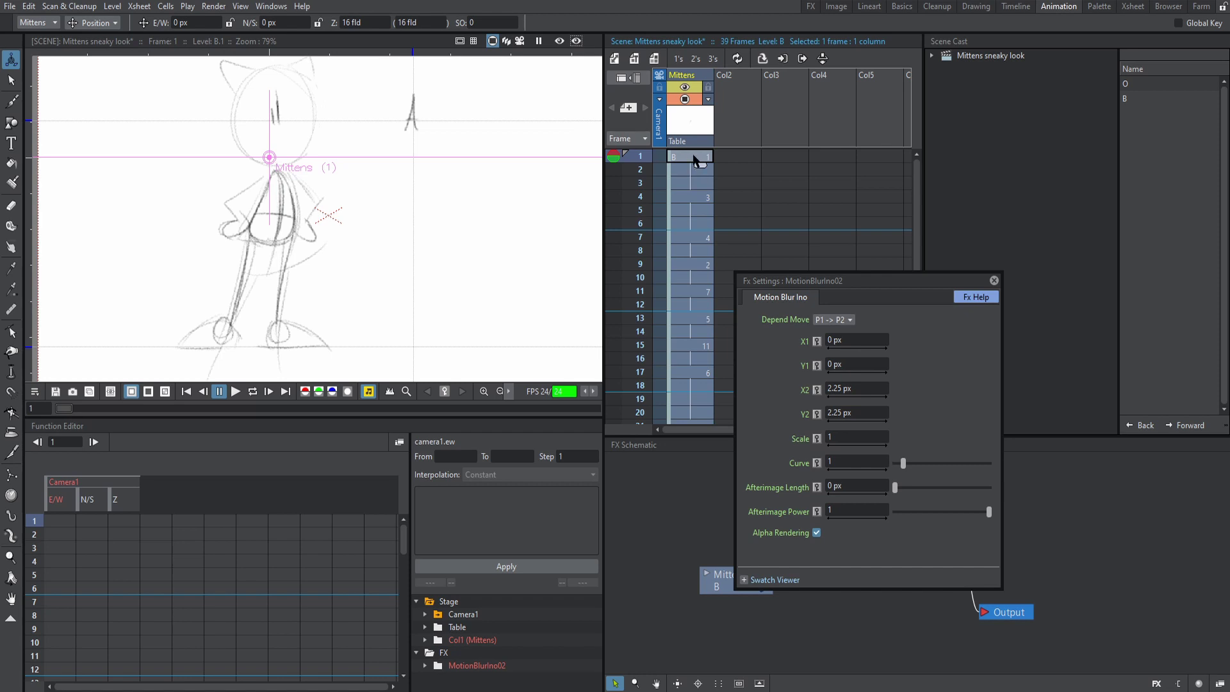
Step: Key X1 and Y1 at 0 px on frame 1, then step through frames 7–14
left_click(817, 343)
left_click(817, 366)
left_click(686, 245)
key("Down")
key("Down")
key("Down")
key("Down")
key("Down")
key("Down")
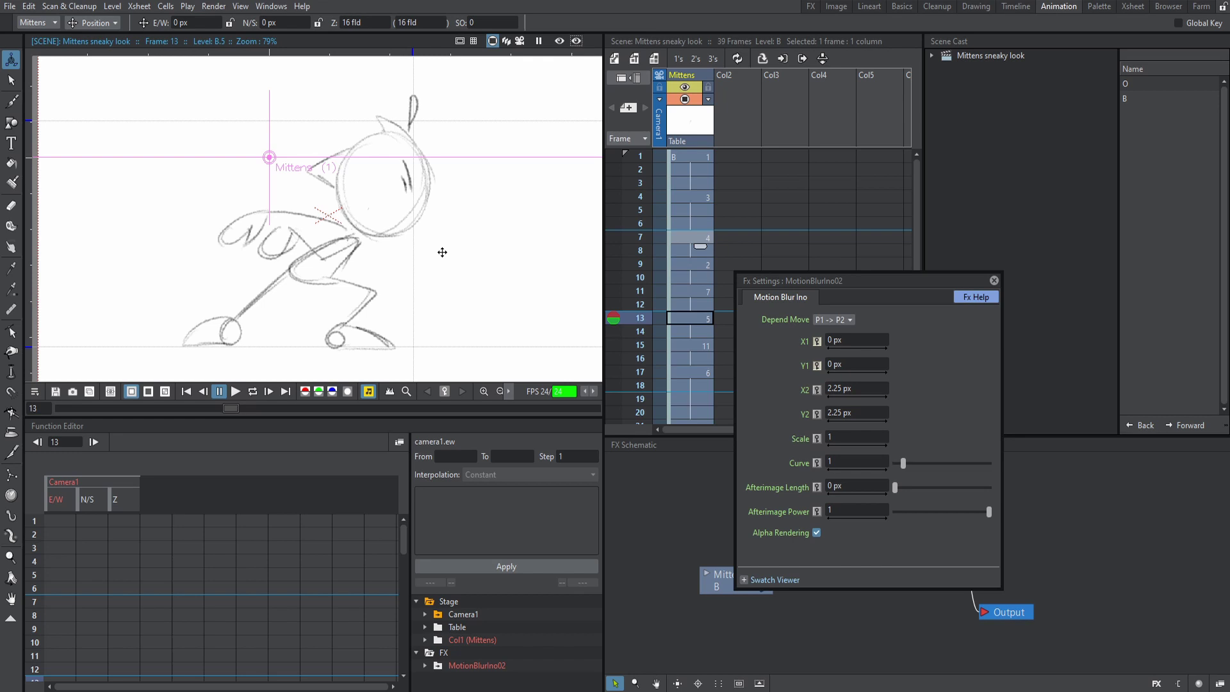
key("Up")
key("Up")
key("Up")
key("Up")
key("Down")
key("Down")
key("Down")
key("Down")
key("Down")
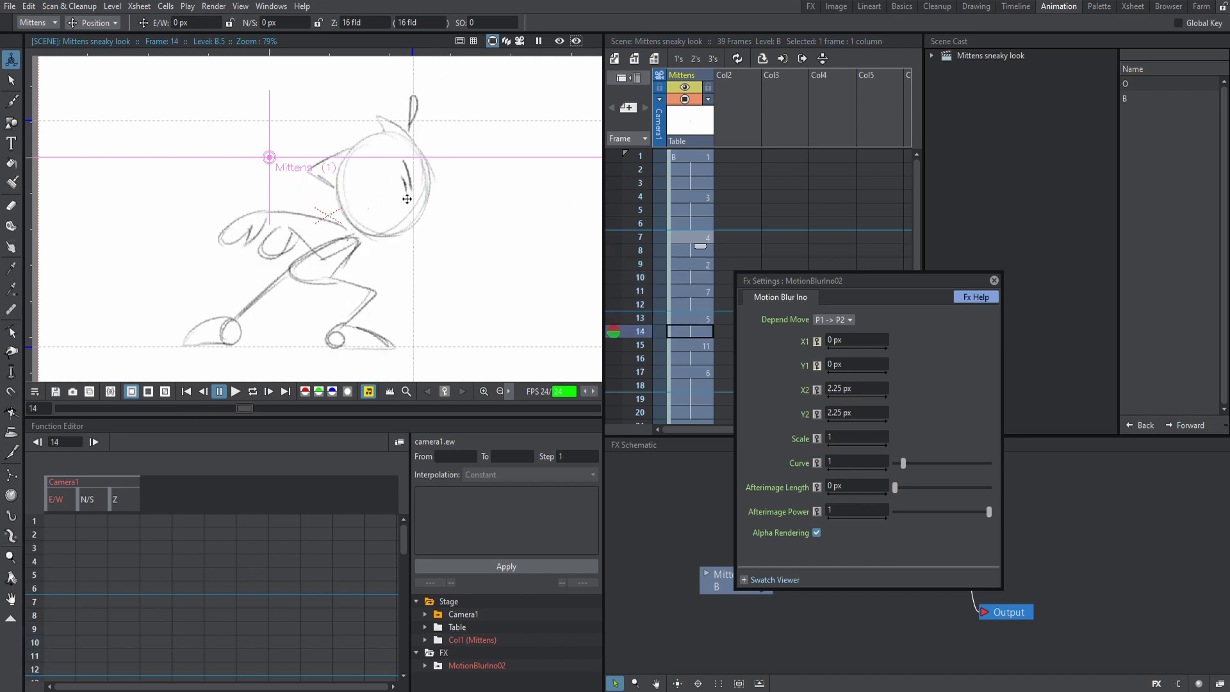
key("Up")
key("Up")
key("Up")
key("Up")
key("Up")
key("Up")
key("Up")
key("Up")
key("Up")
key("Up")
key("Up")
key("Up")
key("Up")
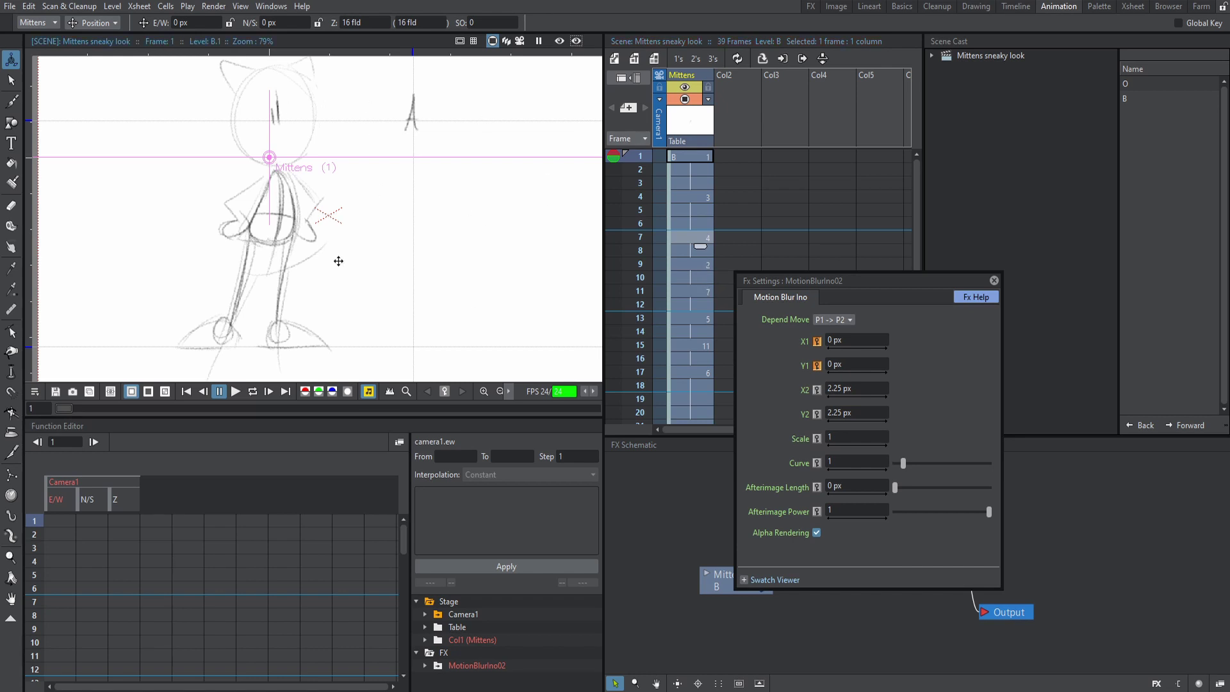
Step: Key X1 and Y1 at 0 px on frame 21
left_click(692, 291)
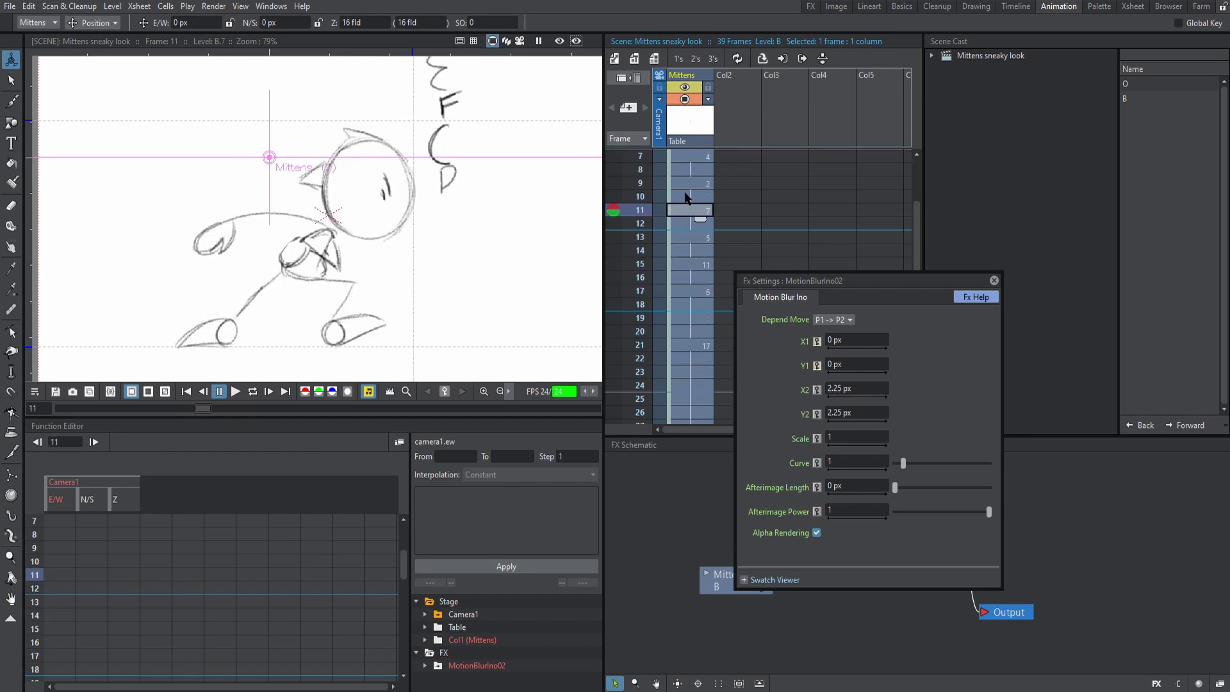
scroll(695, 321, "down", 2)
left_click(697, 346)
scroll(695, 346, "down", 2)
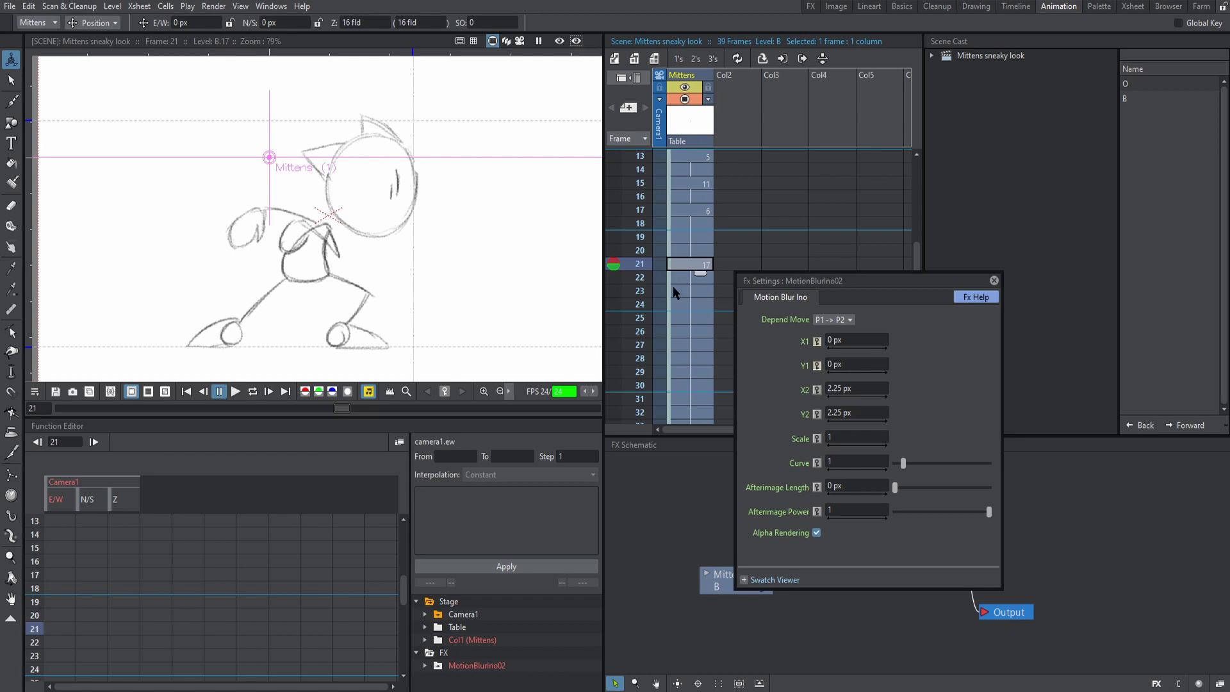
left_click(818, 341)
left_click(818, 366)
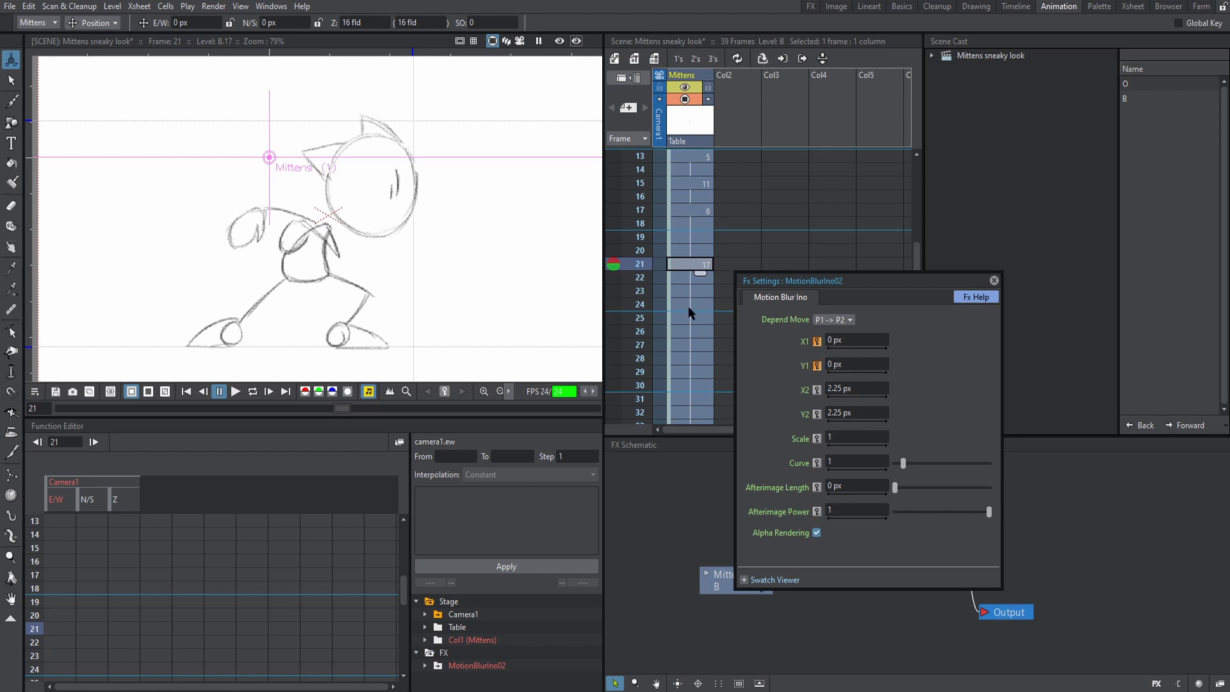
scroll(688, 312, "up", 4)
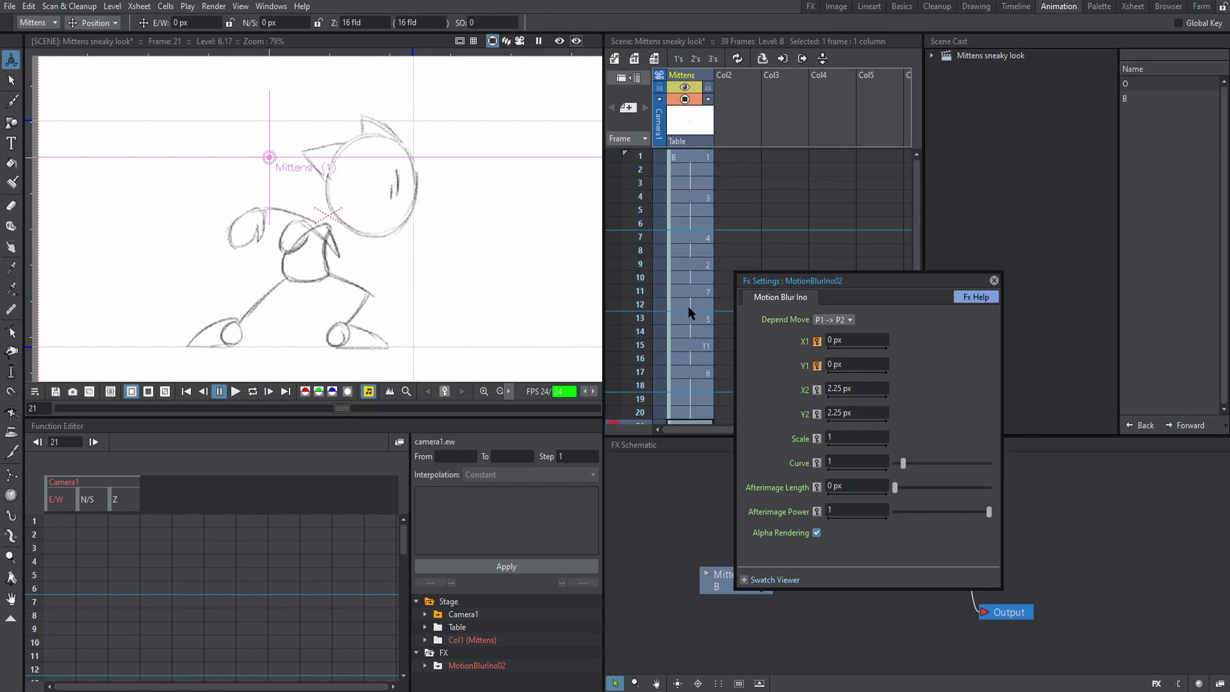
left_click(697, 158)
scroll(685, 224, "down", 4)
left_click(692, 265)
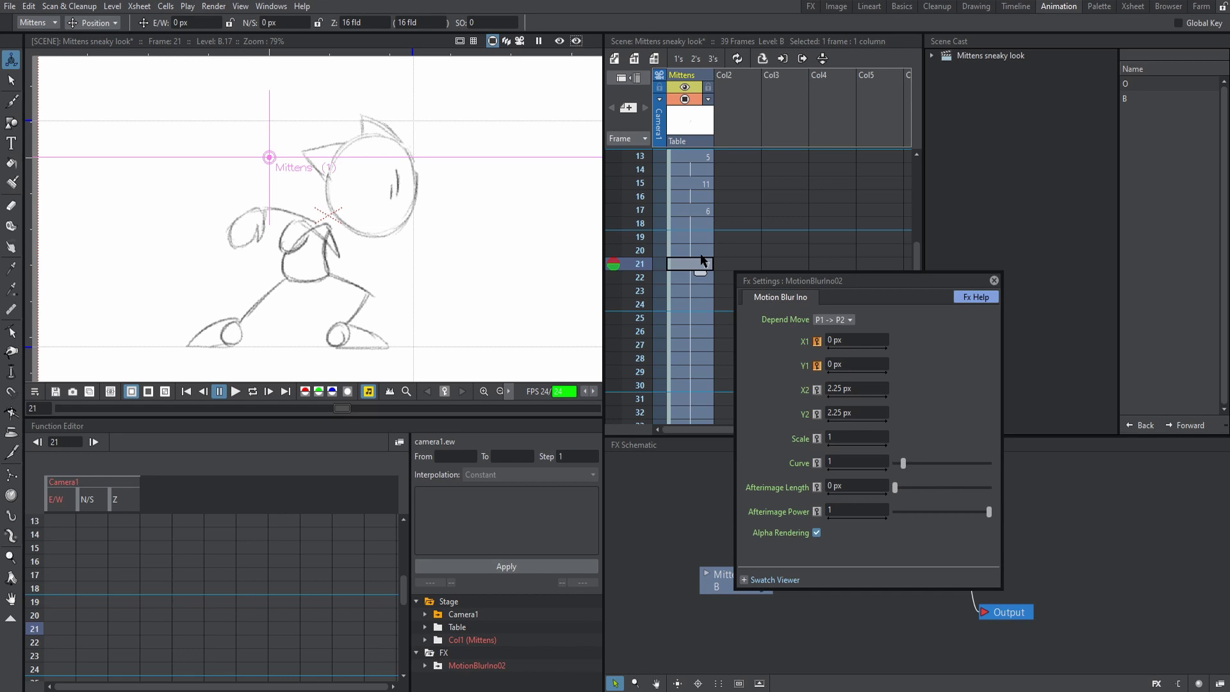
Step: Turn on the rendered preview and check frames 14, 1 and 9
scroll(694, 269, "up", 4)
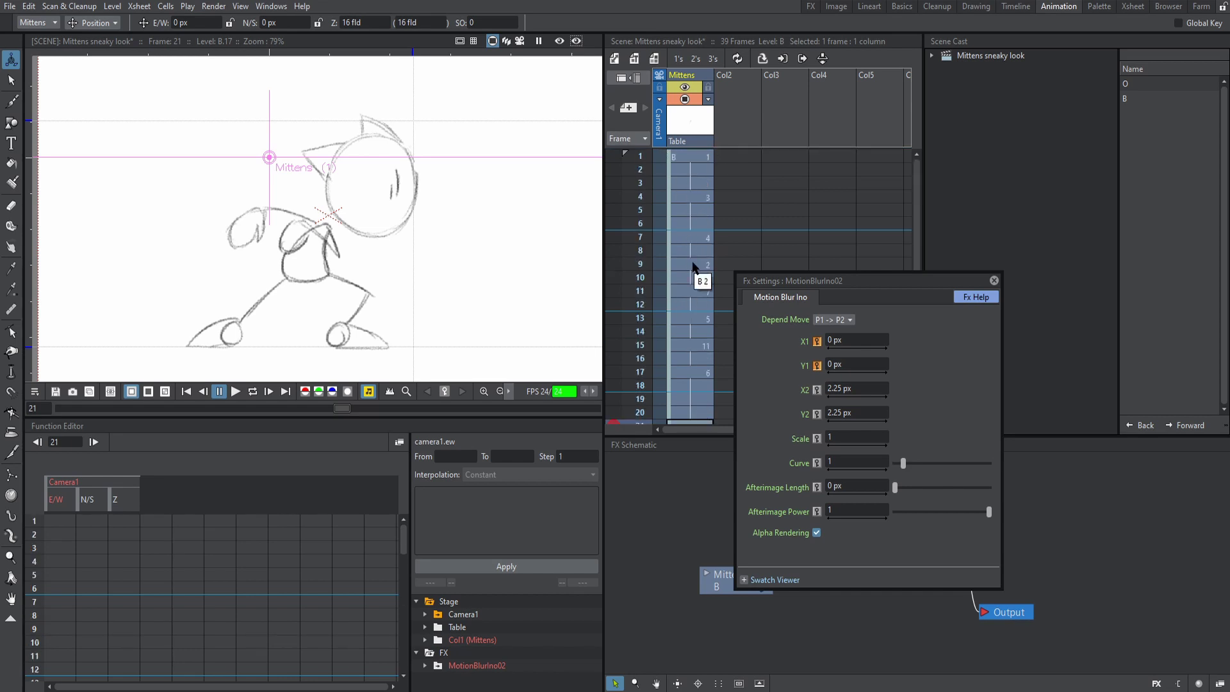
left_click(559, 41)
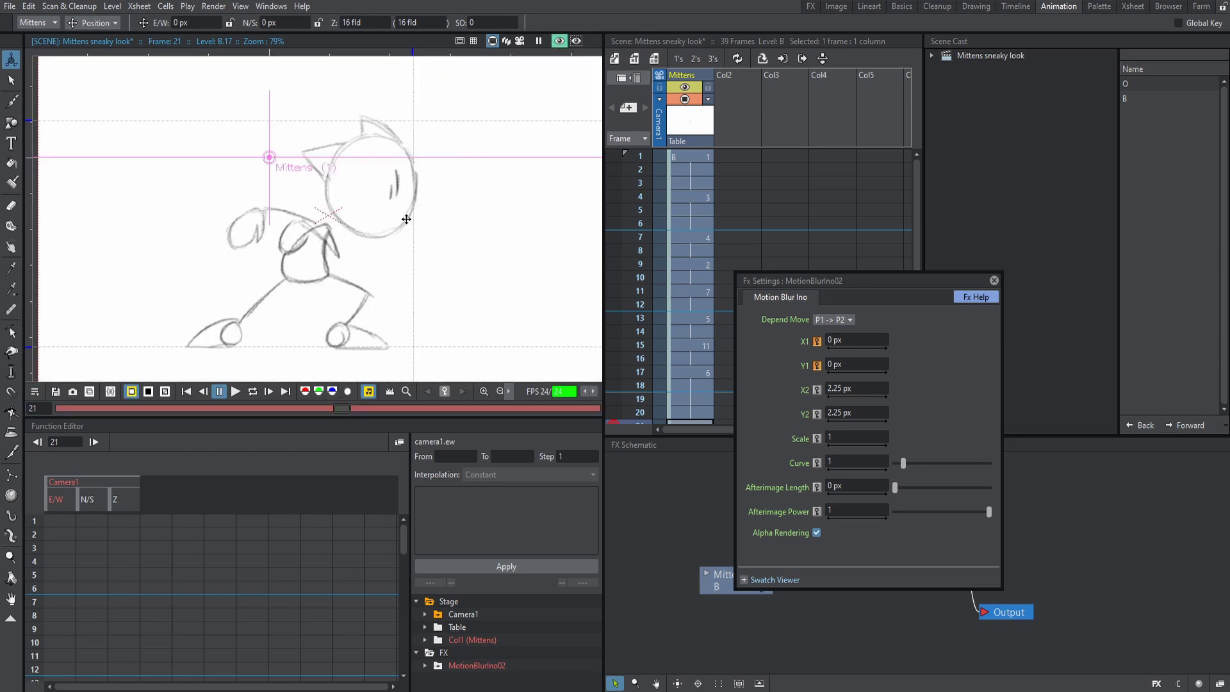
scroll(406, 219, "down", 1)
scroll(687, 346, "down", 2)
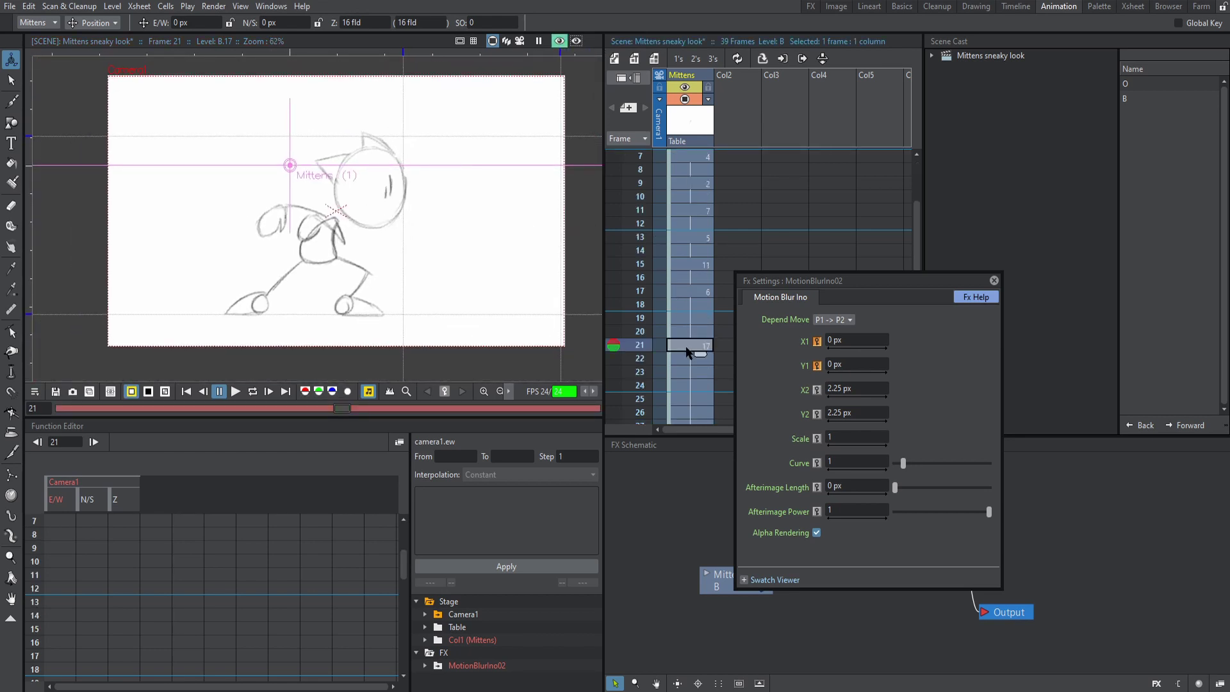
scroll(689, 301, "up", 2)
left_click(690, 331)
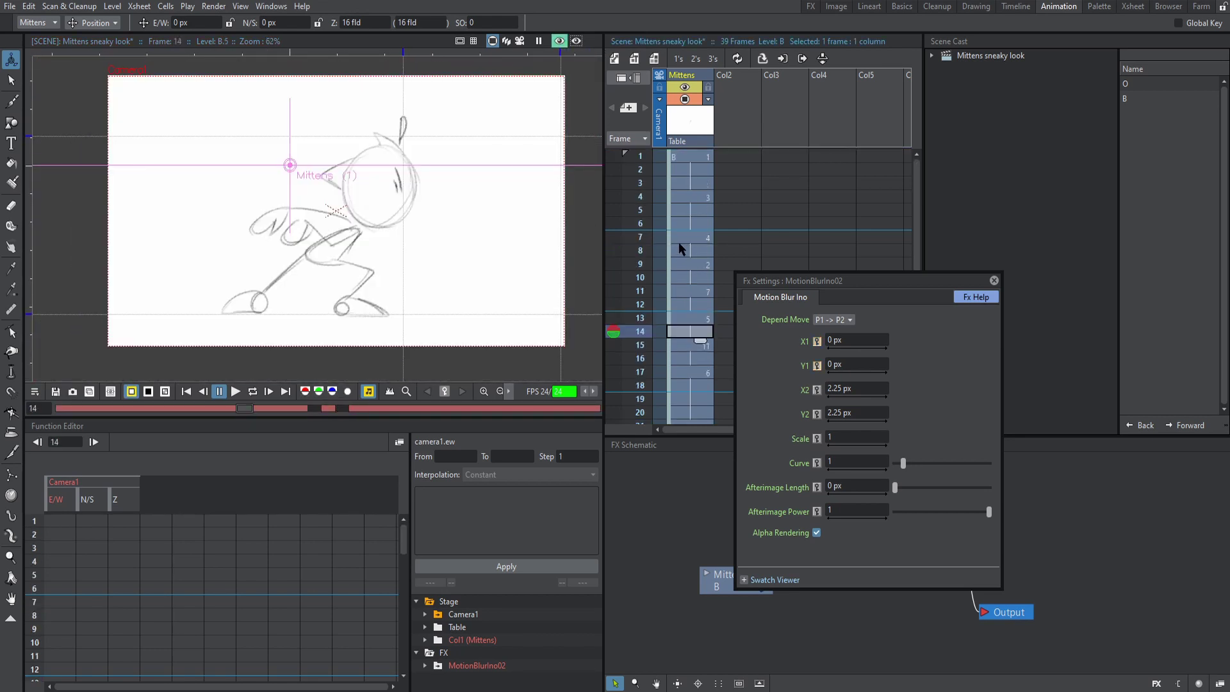
left_click(685, 155)
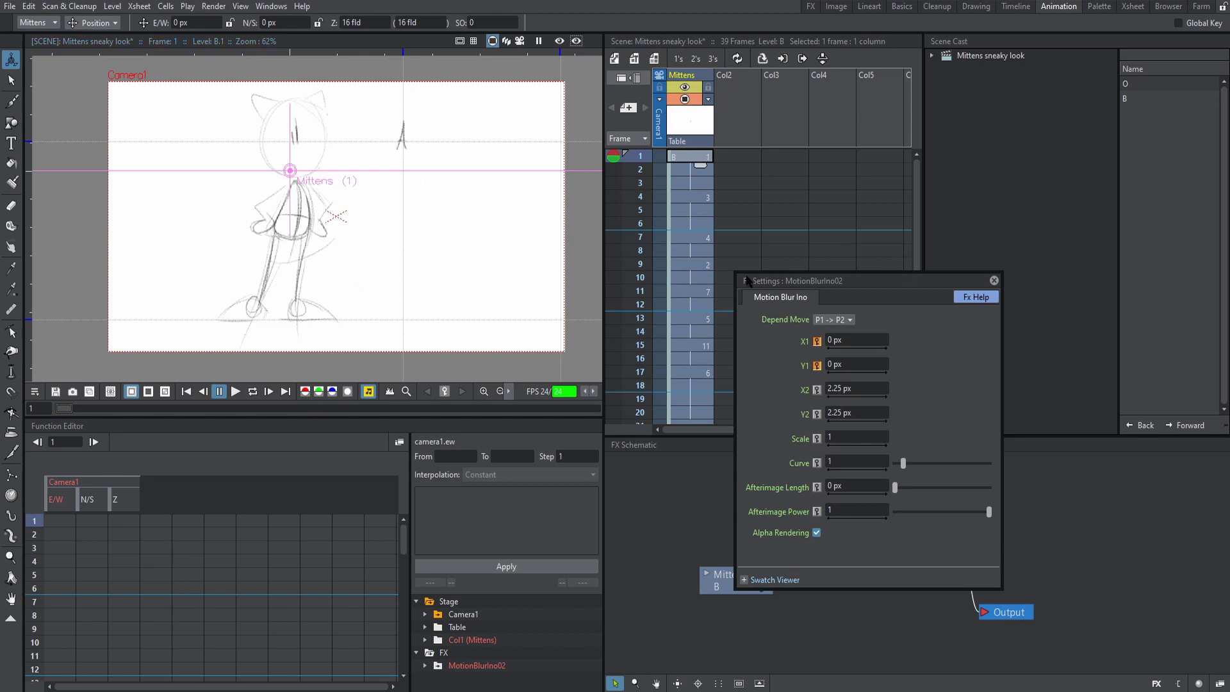
left_click(681, 263)
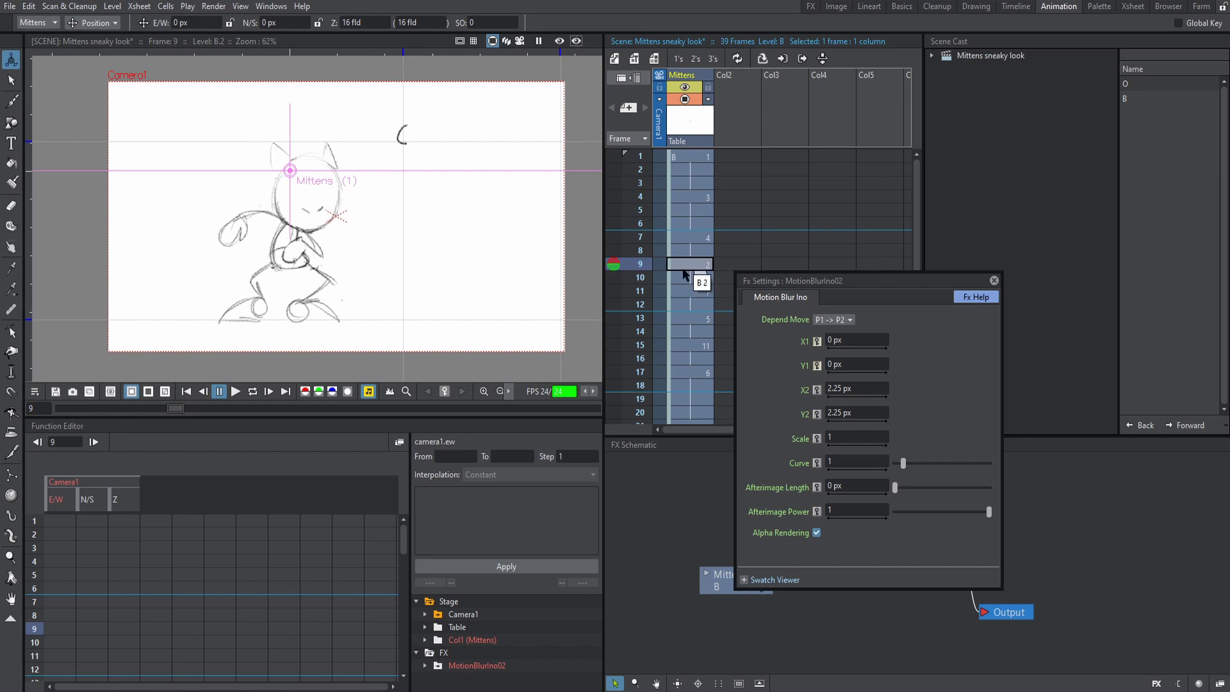
Step: Set X1 to 40 px on frame 9 and keyframe it
left_click(845, 341)
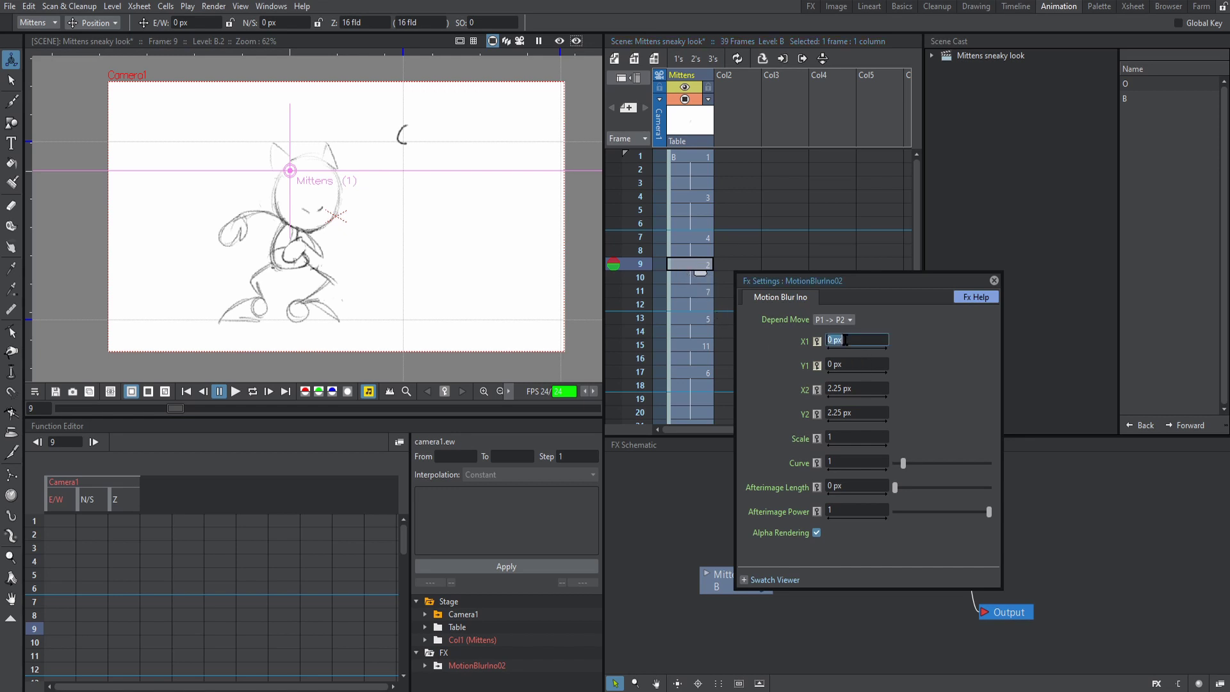
type("40")
key("Return")
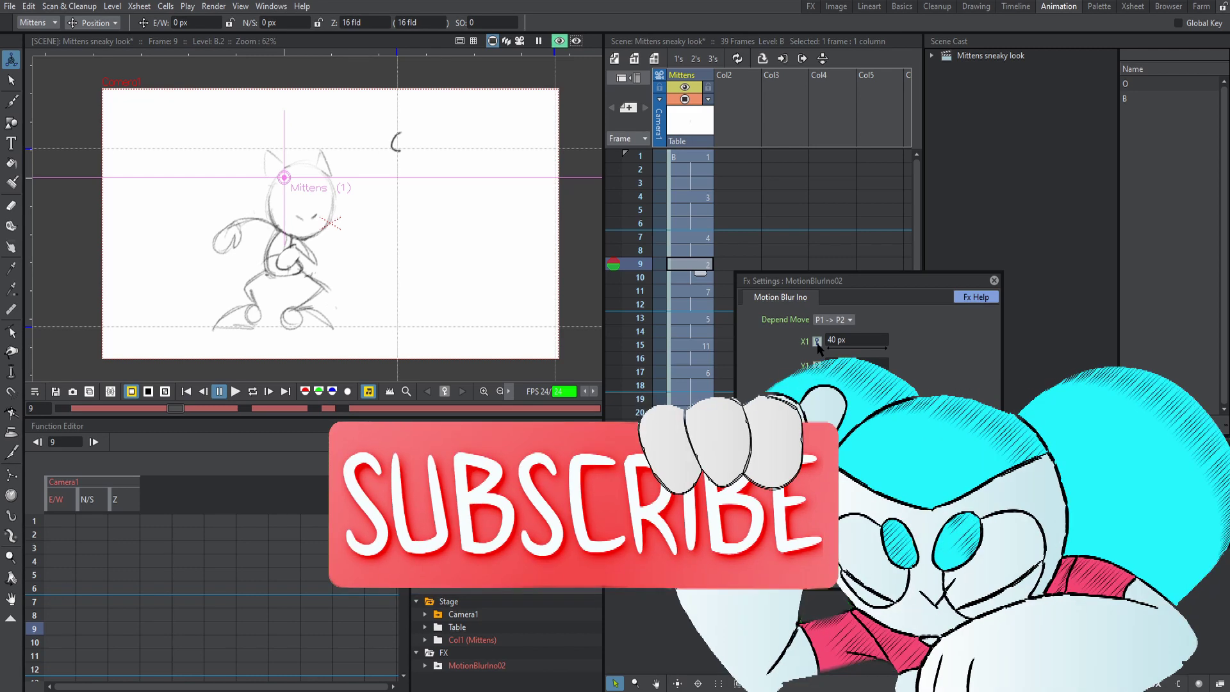
left_click(817, 341)
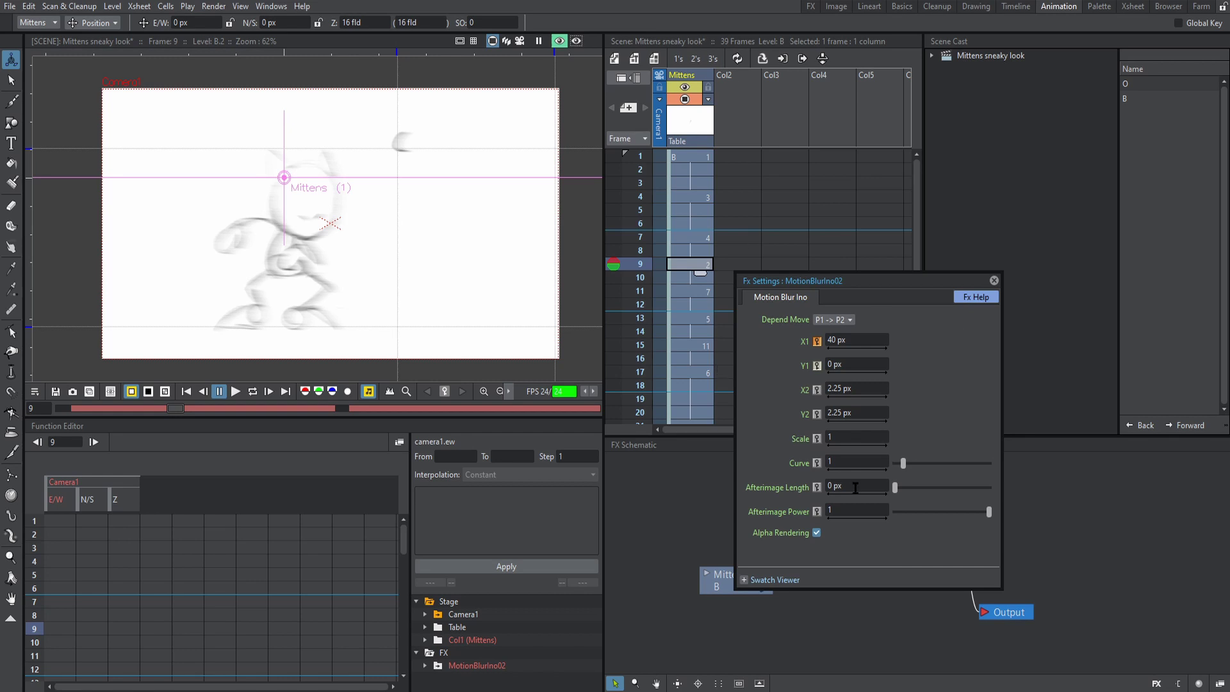
scroll(430, 234, "up", 1)
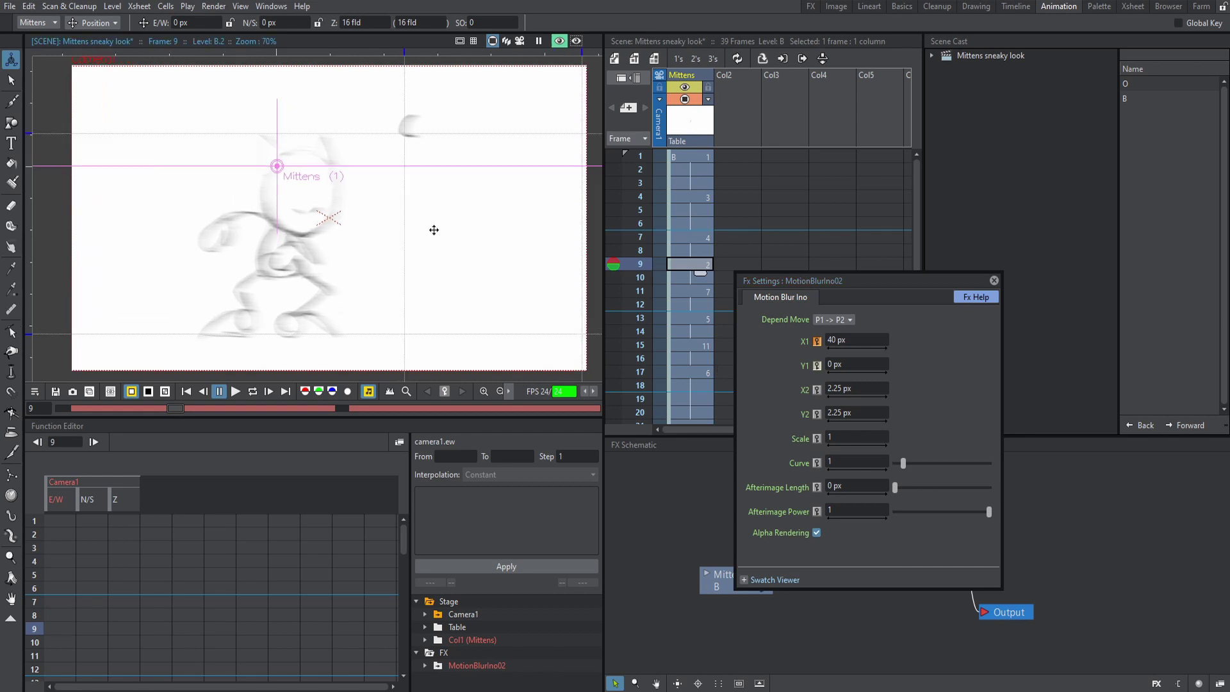
Step: Check frame 11, then try X1 at -40 px on frame 9 and restore it to 40 px
left_click(701, 290)
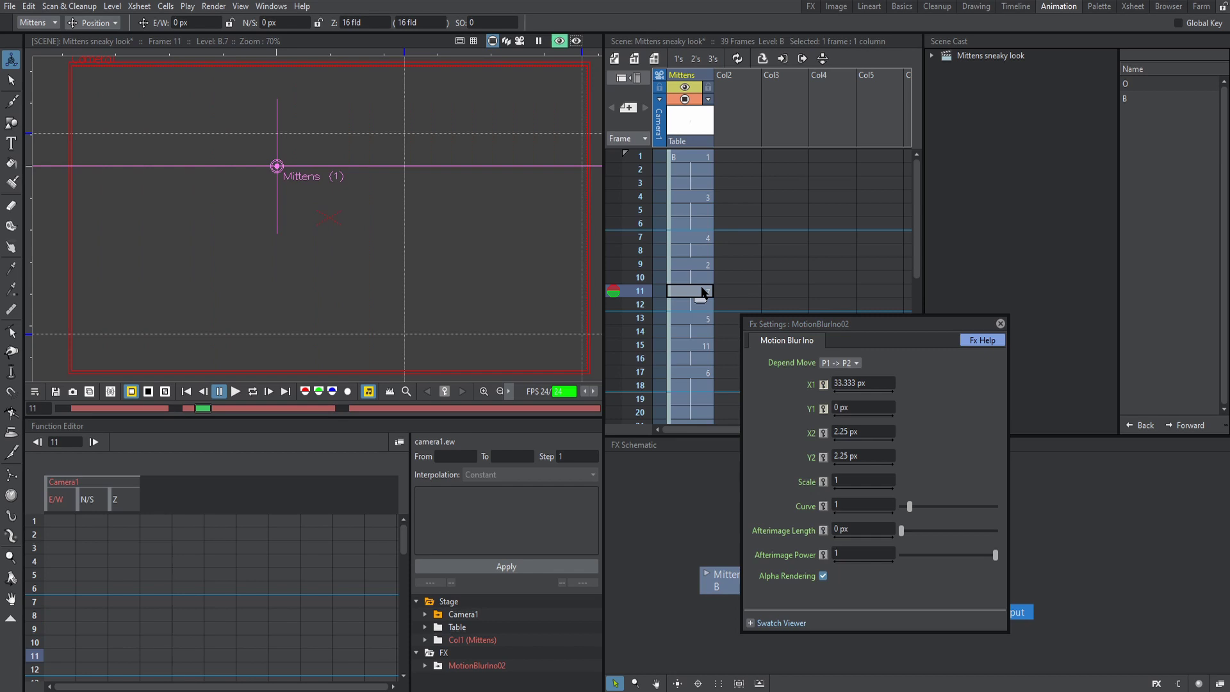
left_click(701, 263)
left_click(846, 387)
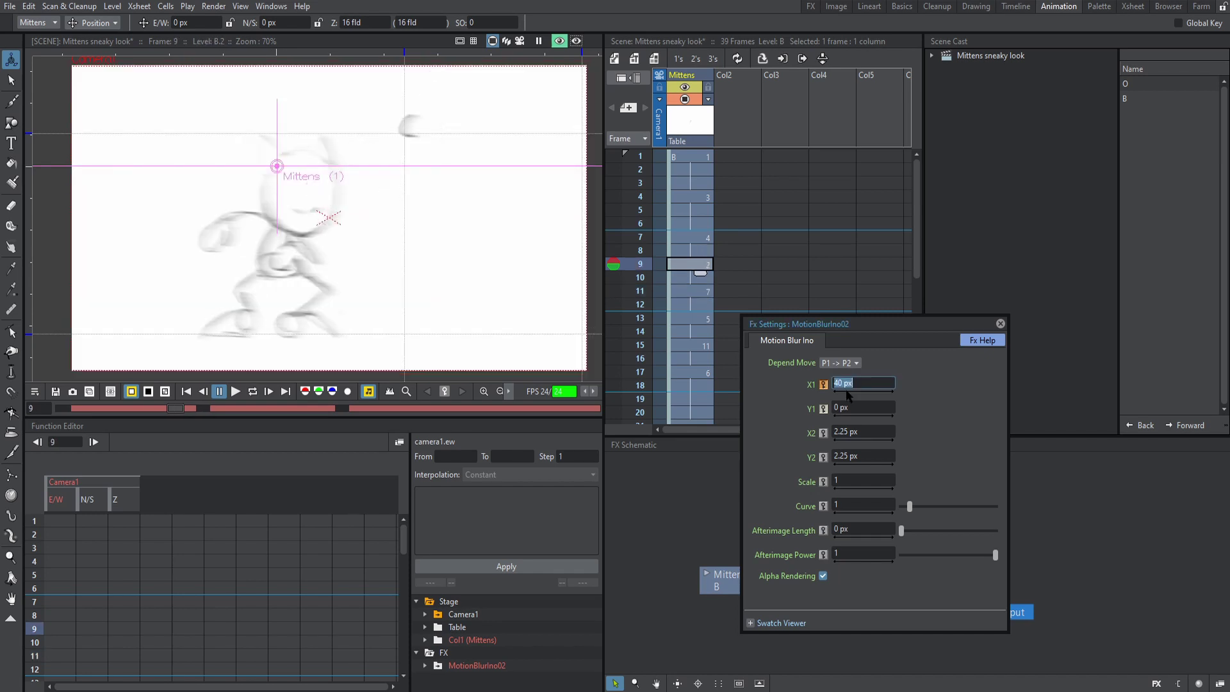
type("-40")
key("Return")
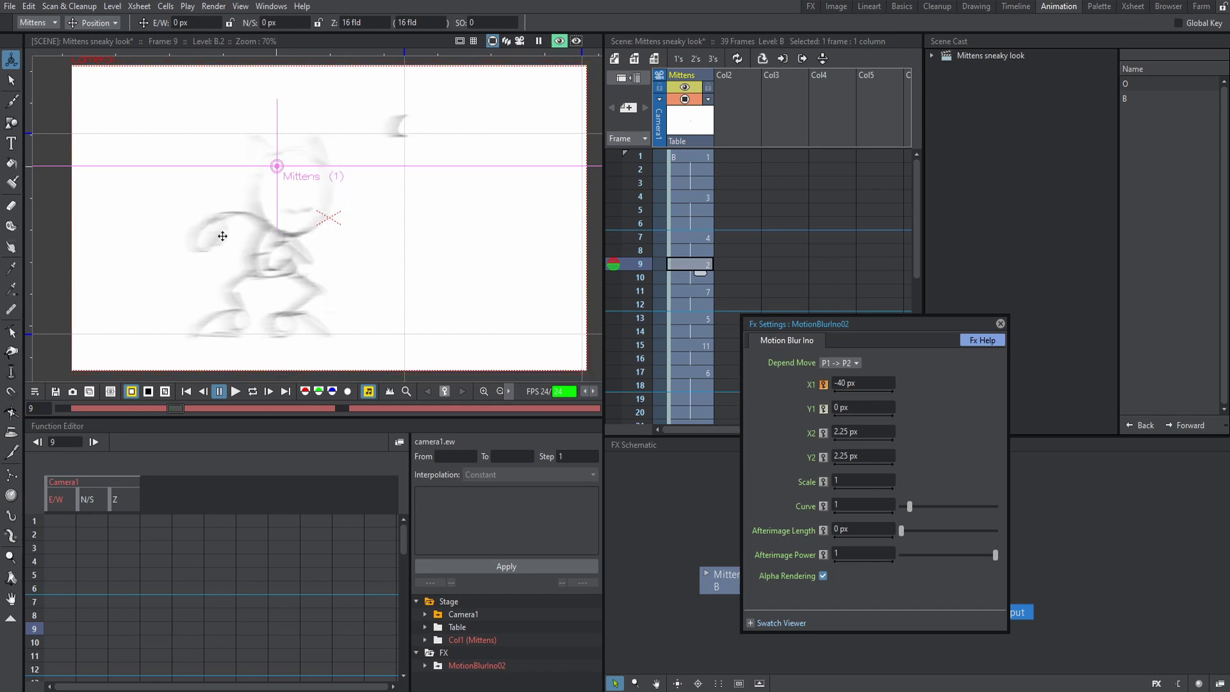
left_click(859, 383)
type("40")
key("Return")
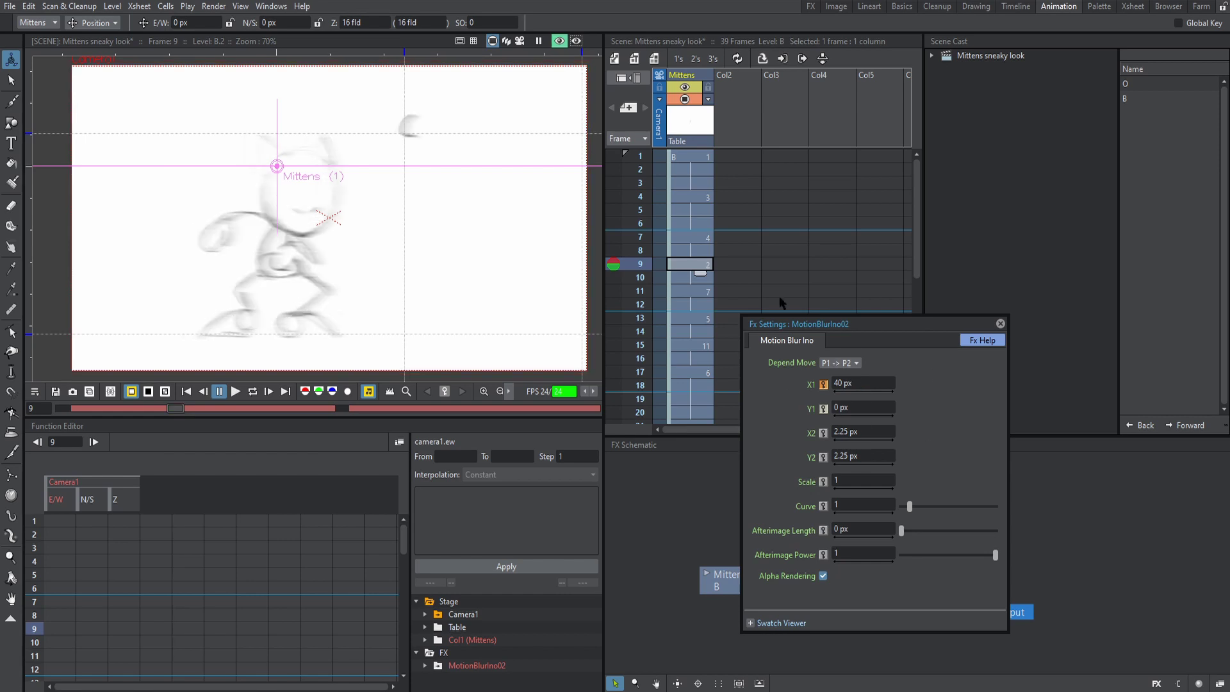
Step: Try keyed Y1 values of 70 and -70 px on frame 9, then reset Y1 to 0 px
left_click(851, 407)
type("70")
key("Return")
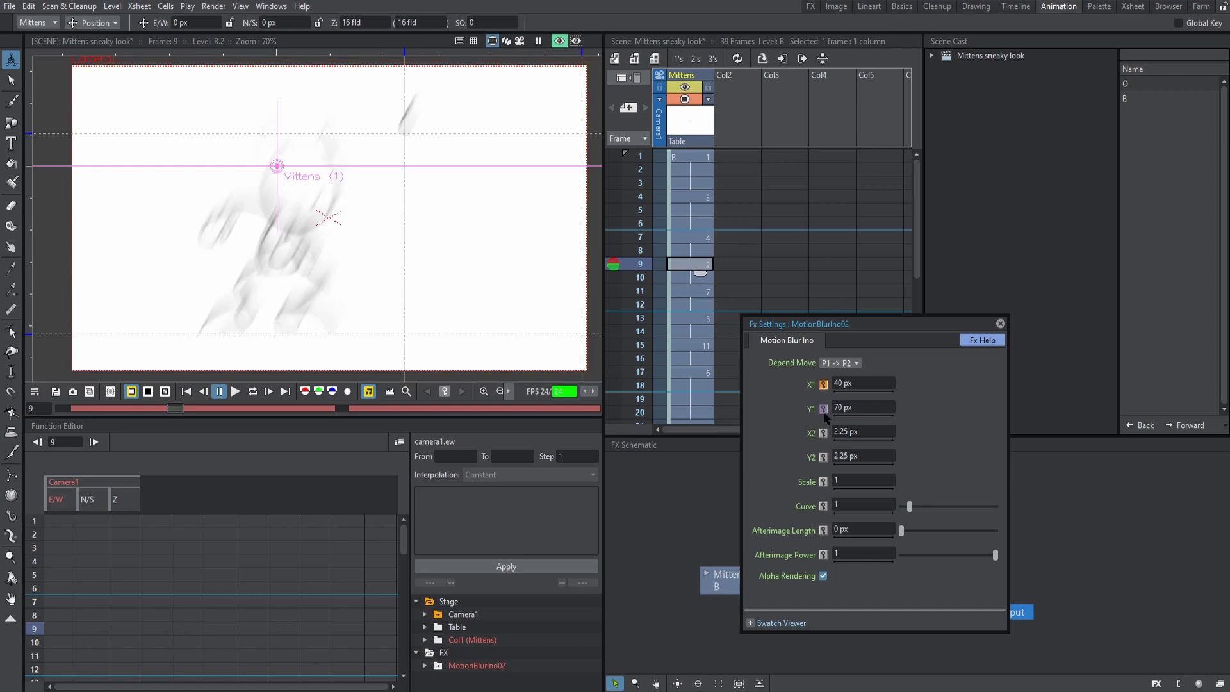
left_click(824, 408)
left_click(836, 408)
type("70")
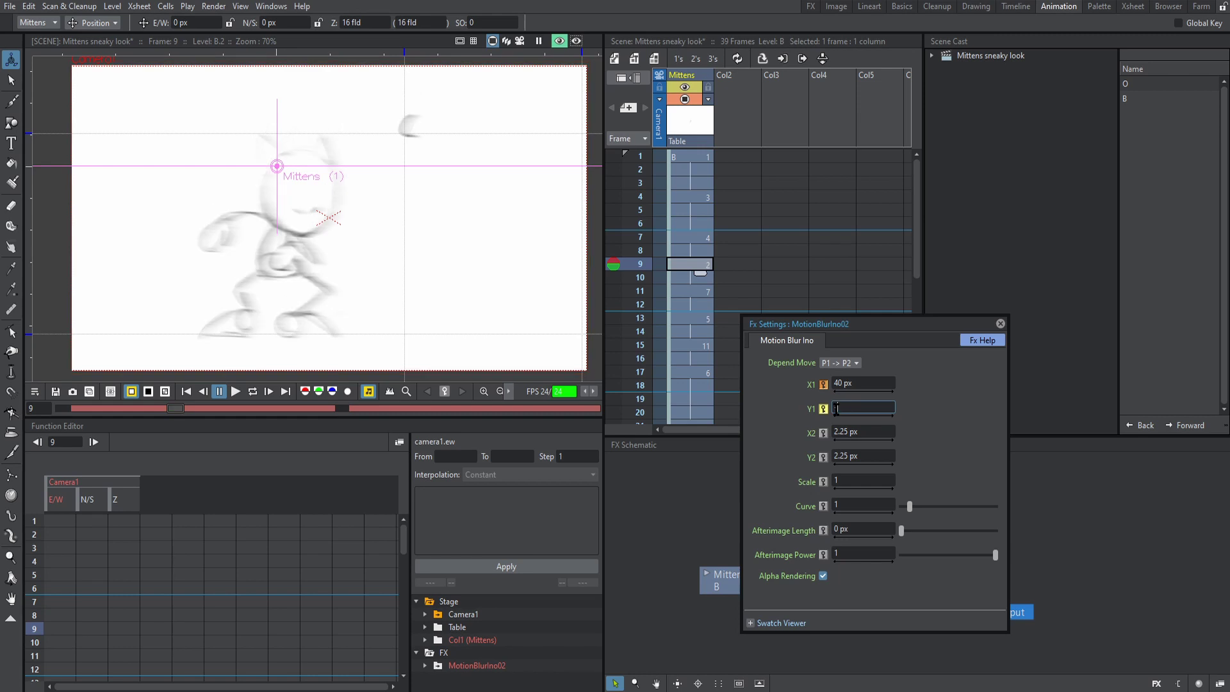
type("-")
key("Return")
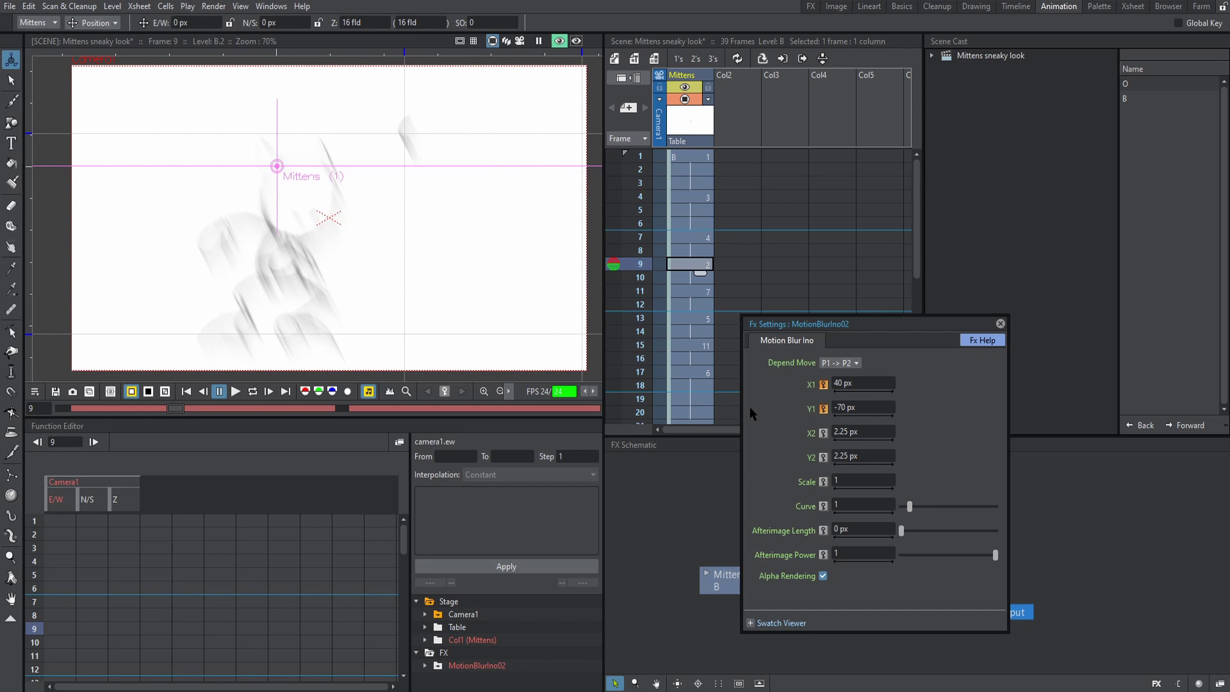
left_click(861, 406)
type("0")
key("Return")
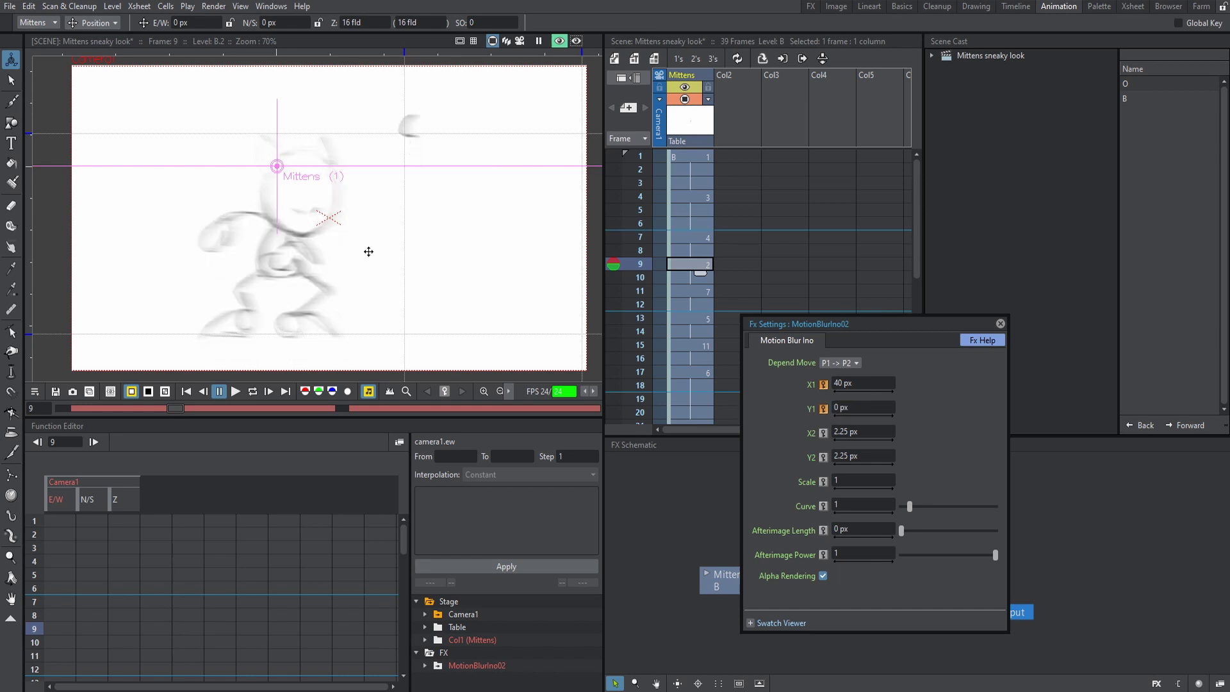
Step: Add an X1 keyframe of 0 px on frame 8 so Mittens is unblurred there
left_click(693, 254)
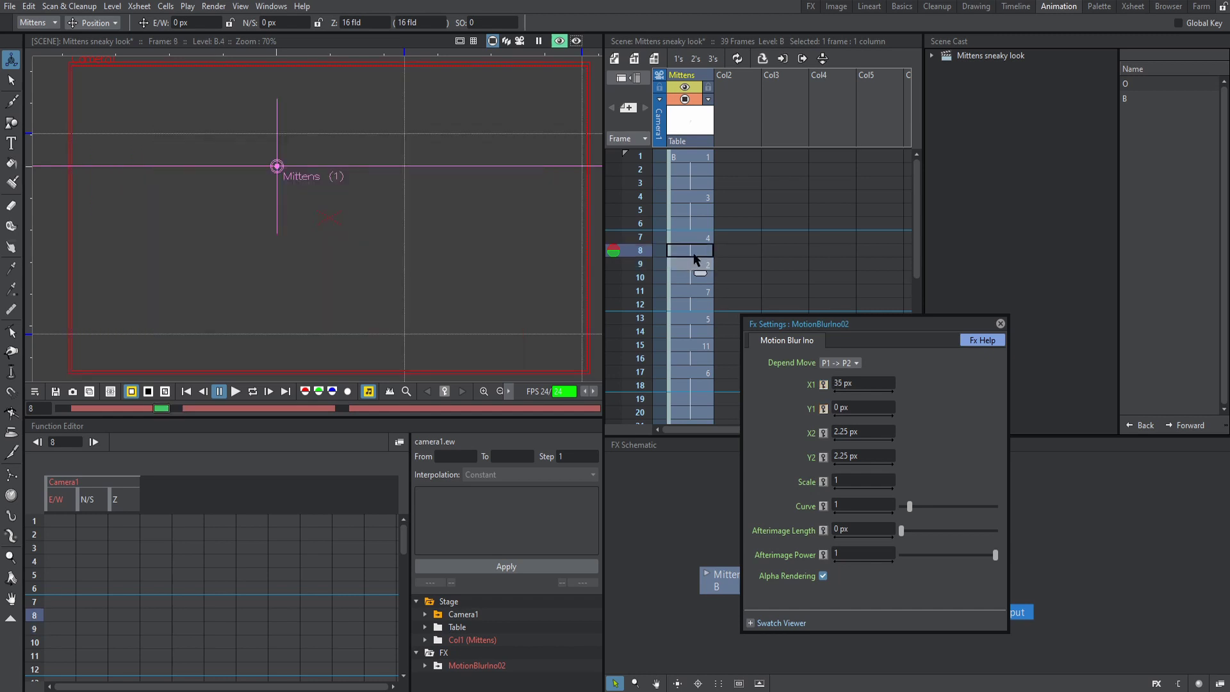
key("Up")
key("Up")
key("Up")
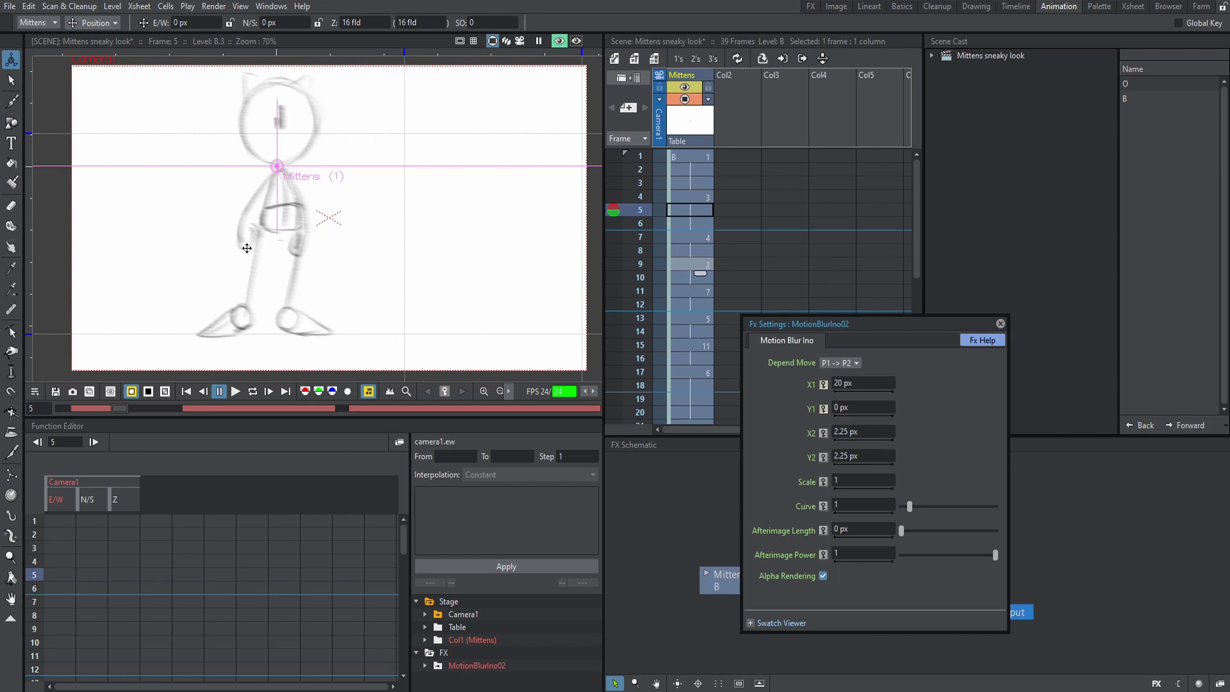
left_click(693, 246)
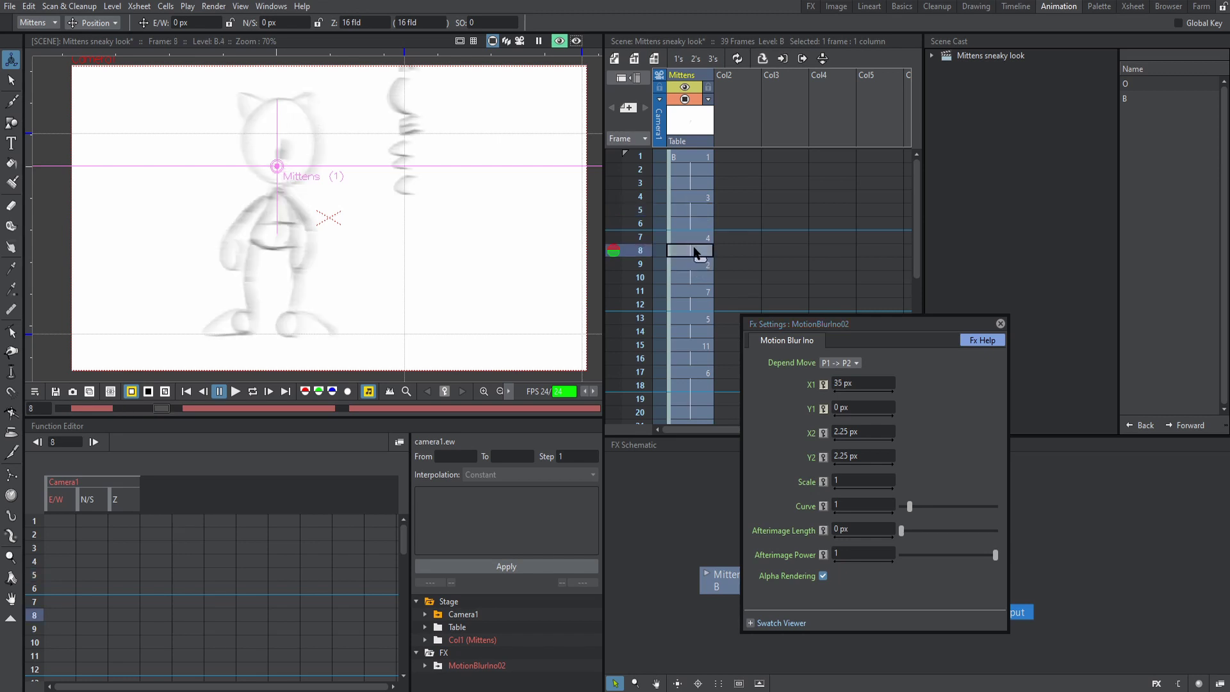
left_click(824, 386)
left_click(841, 384)
type("0")
key("Return")
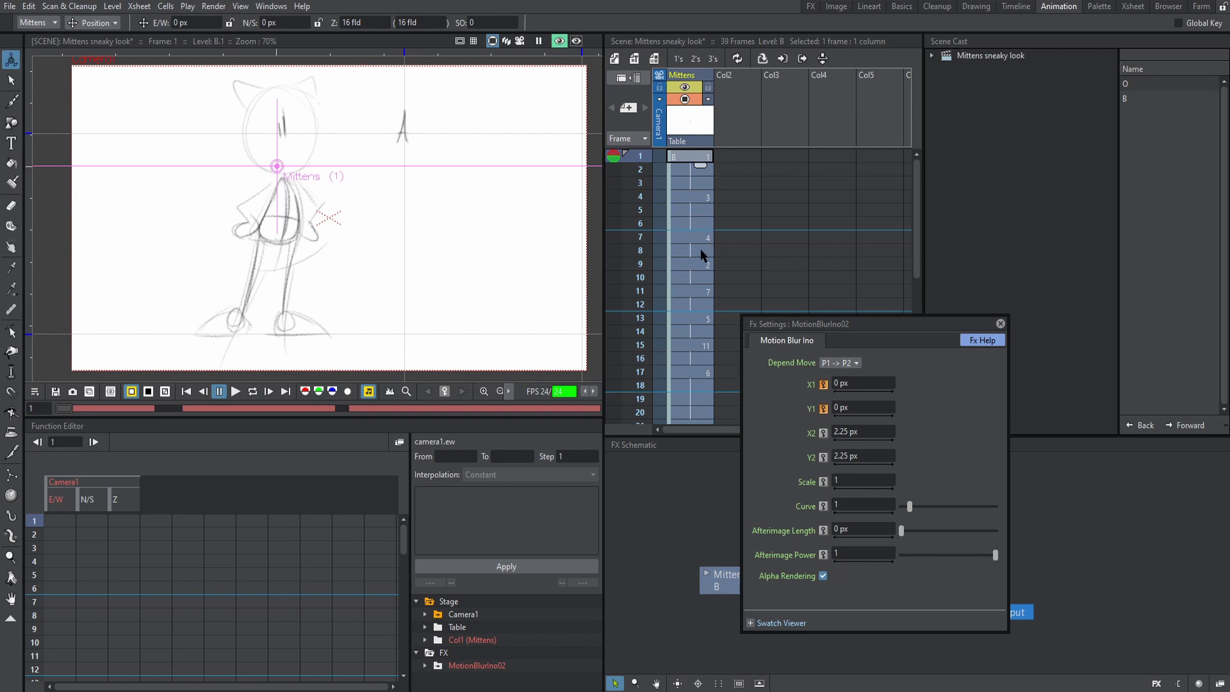
left_click(697, 263)
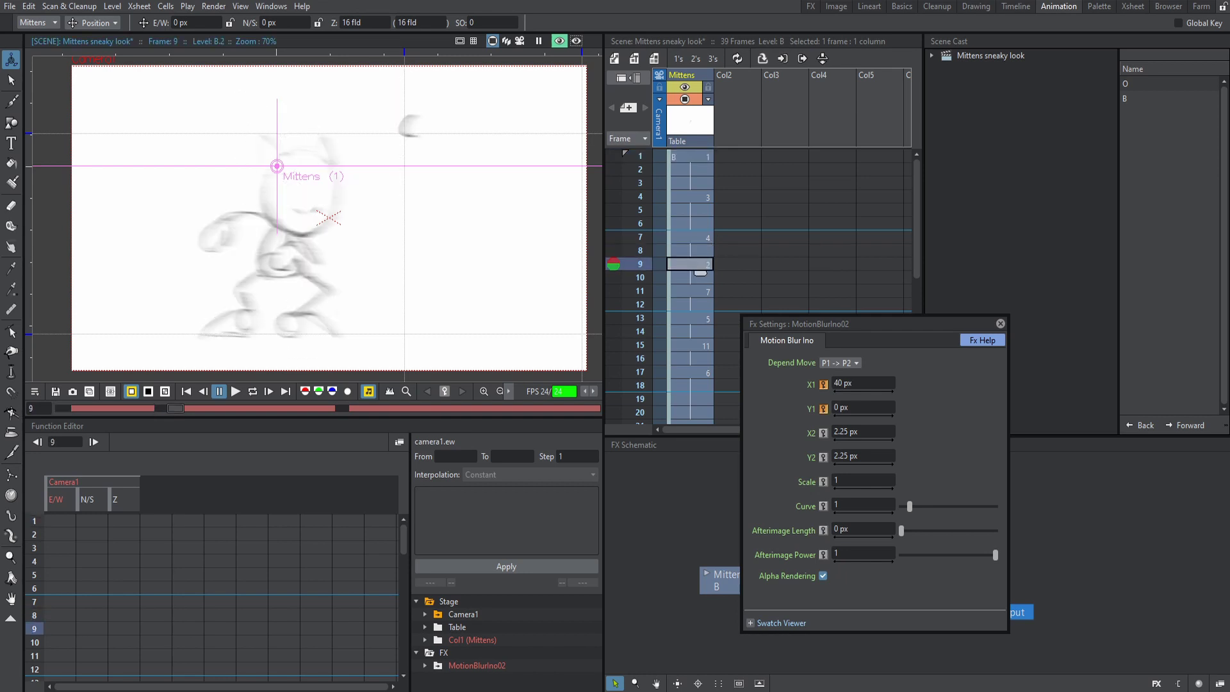
scroll(695, 352, "down", 2)
left_click(694, 350)
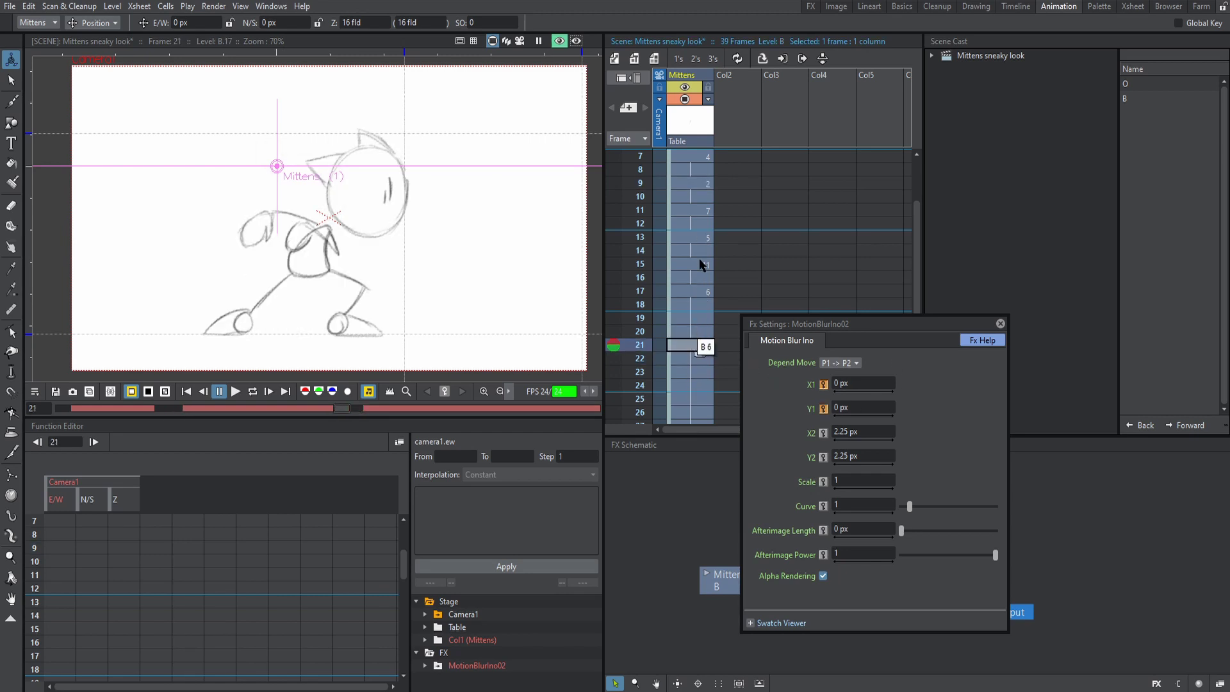
left_click(699, 184)
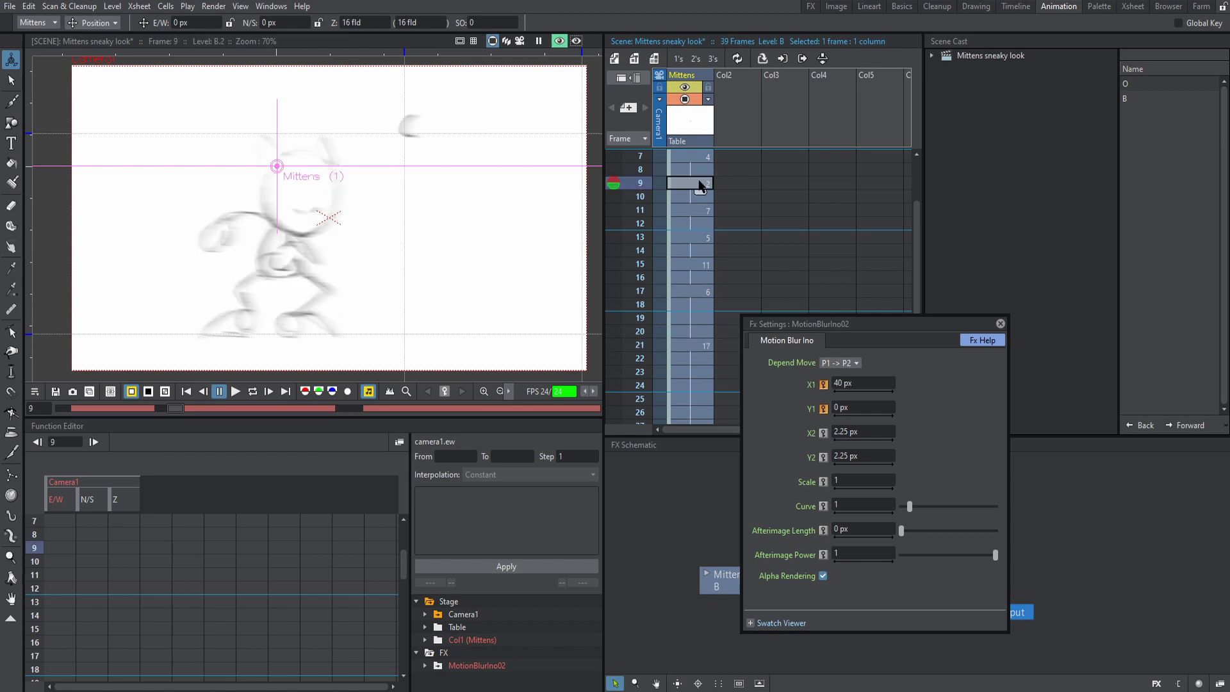
left_click(700, 264)
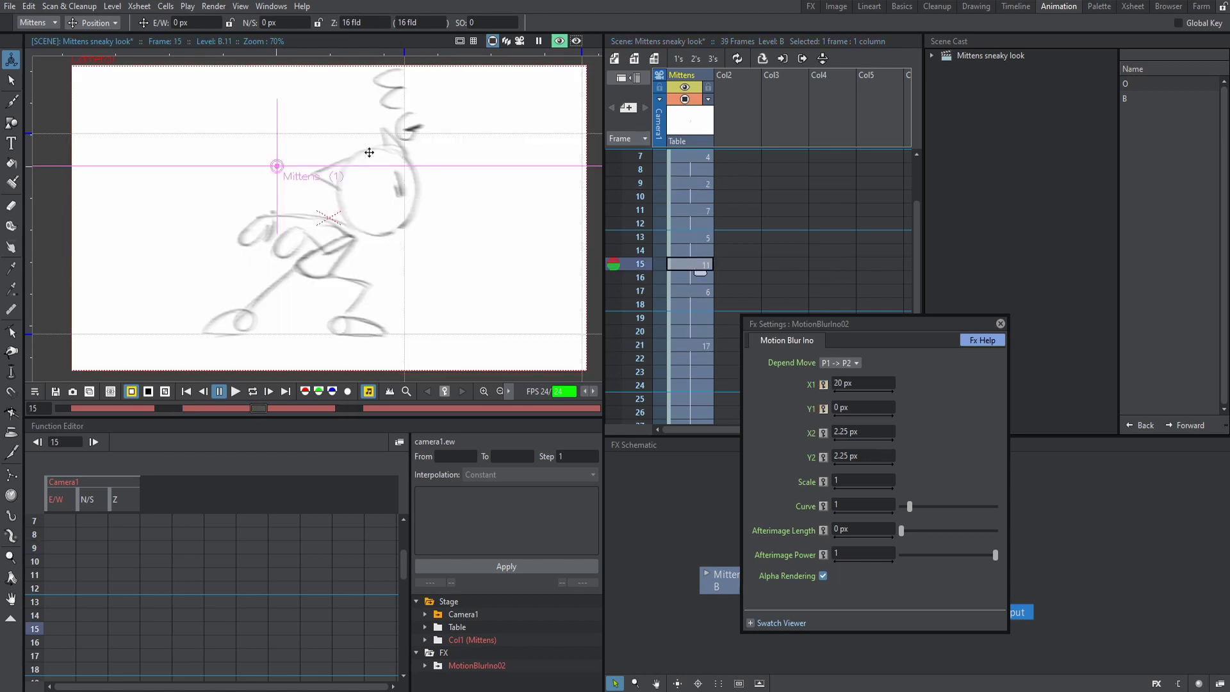
left_click(704, 347)
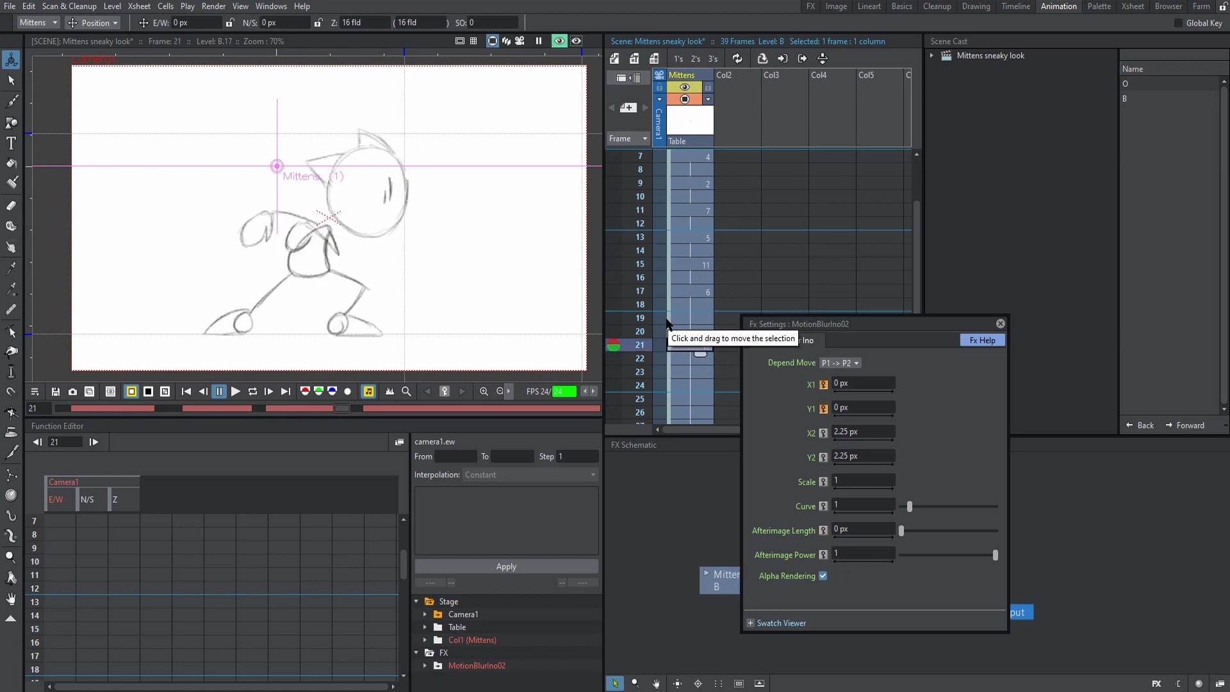
left_click(711, 265)
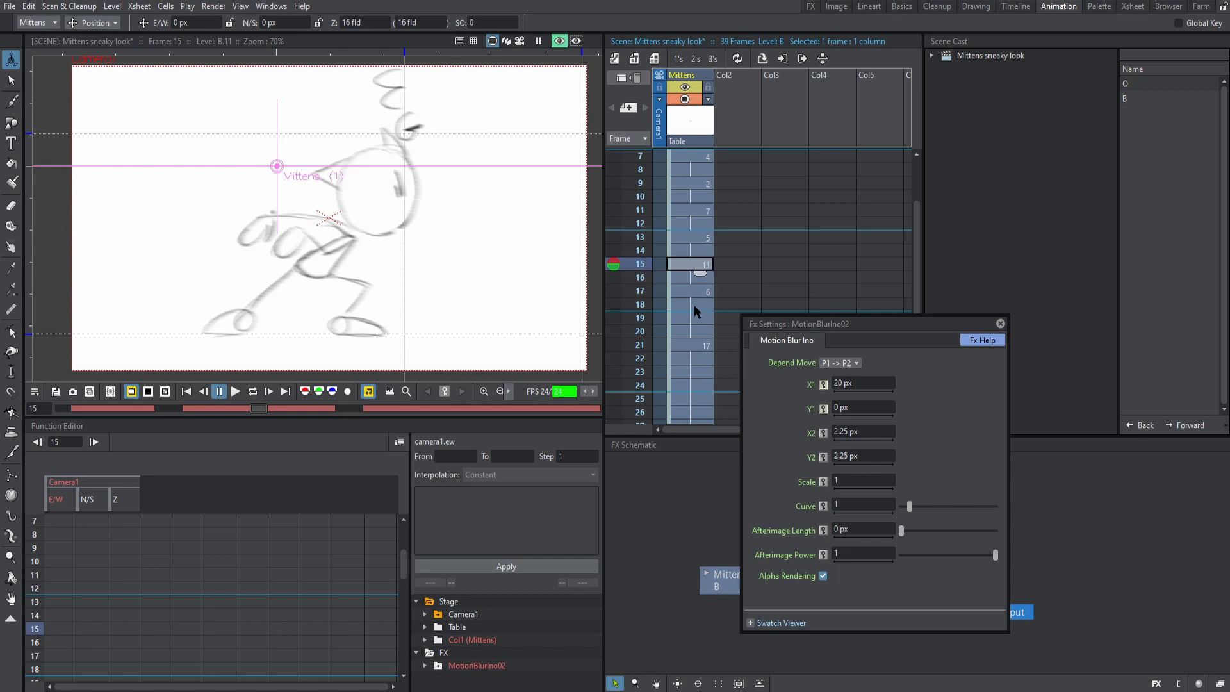
left_click(697, 291)
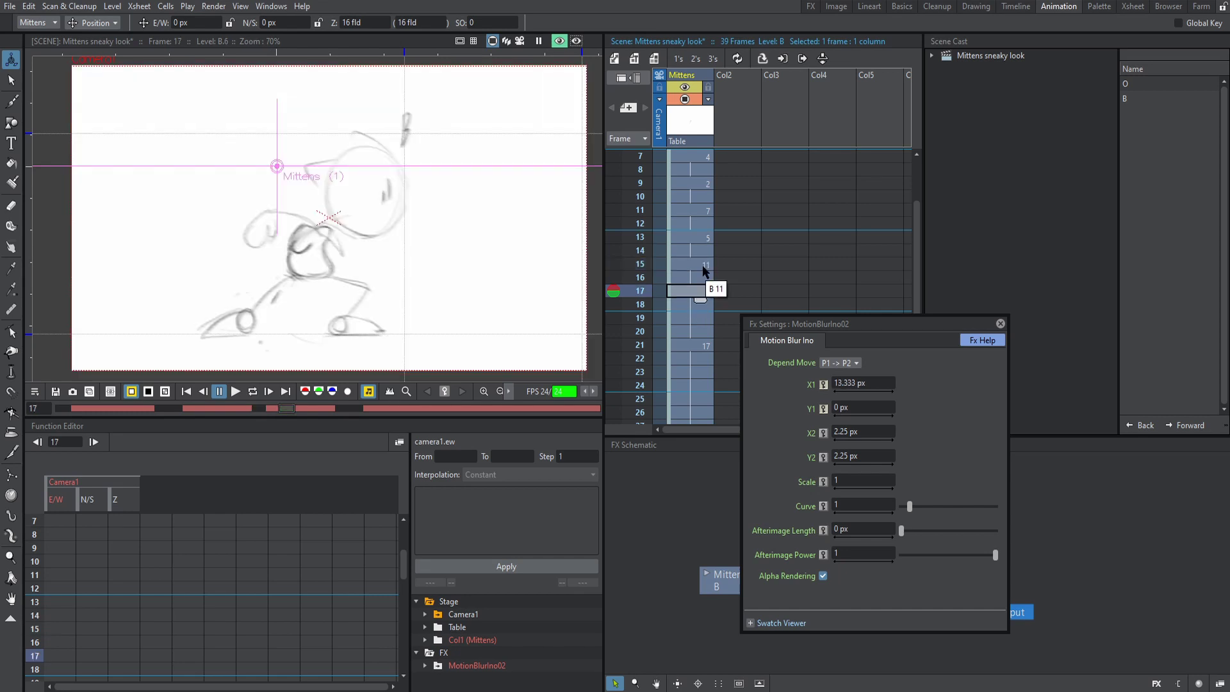
left_click(705, 266)
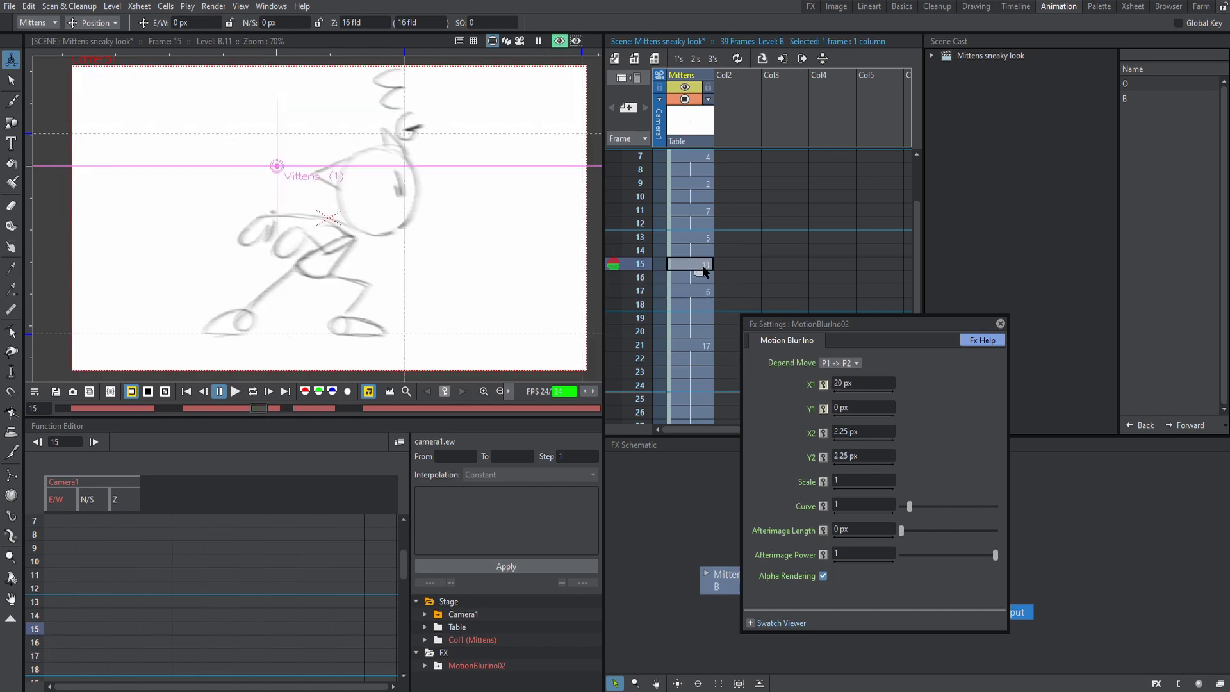
Step: Set X1 to 0 px on frame 15
left_click(838, 384)
type("0")
key("Return")
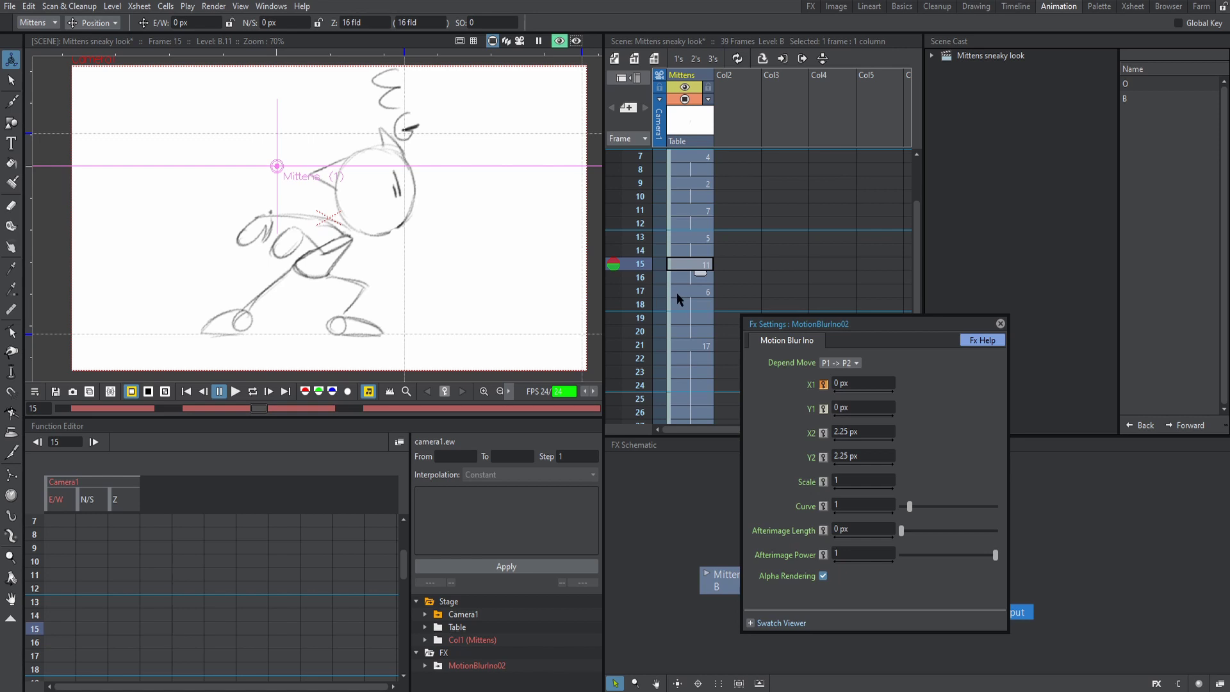
Step: Check the blur on frames 1, 9, 15 and 21
scroll(676, 292, "up", 2)
left_click(693, 156)
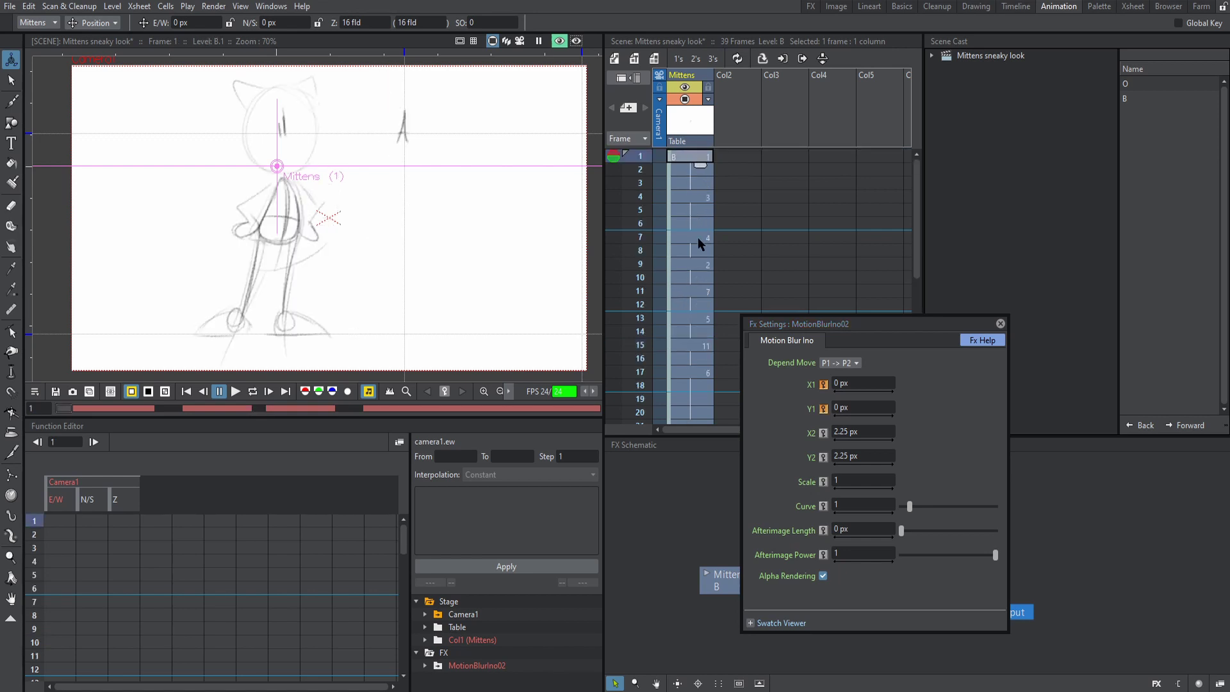
left_click(695, 263)
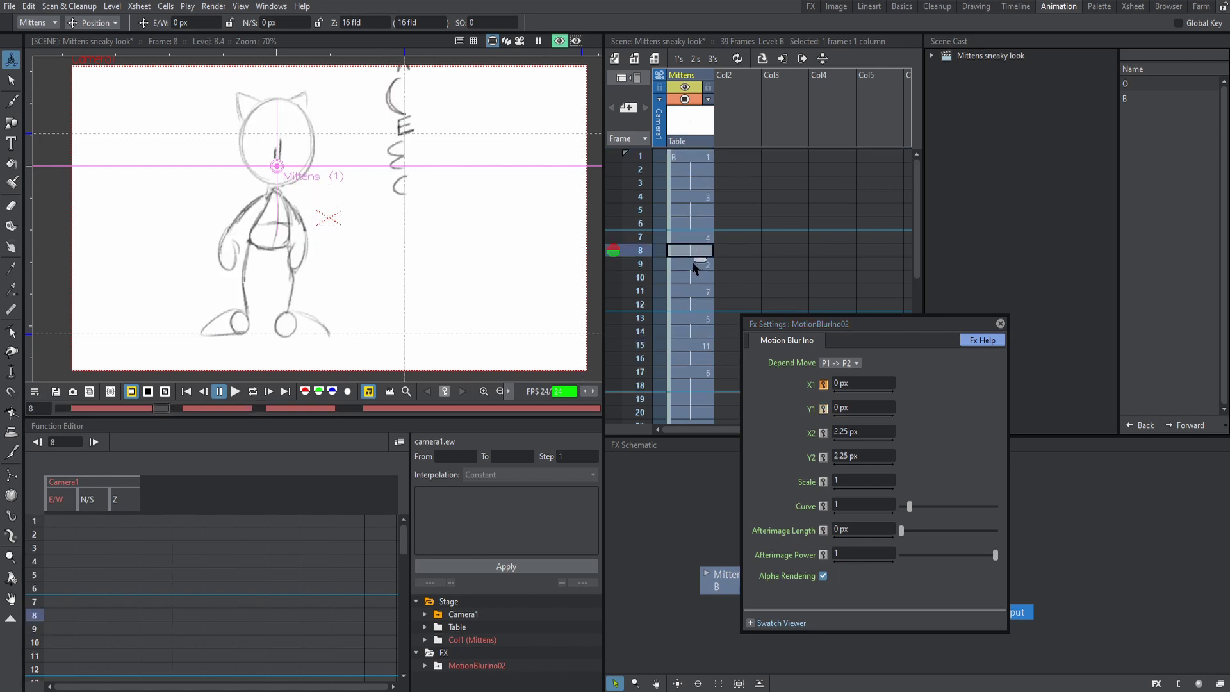
left_click(694, 265)
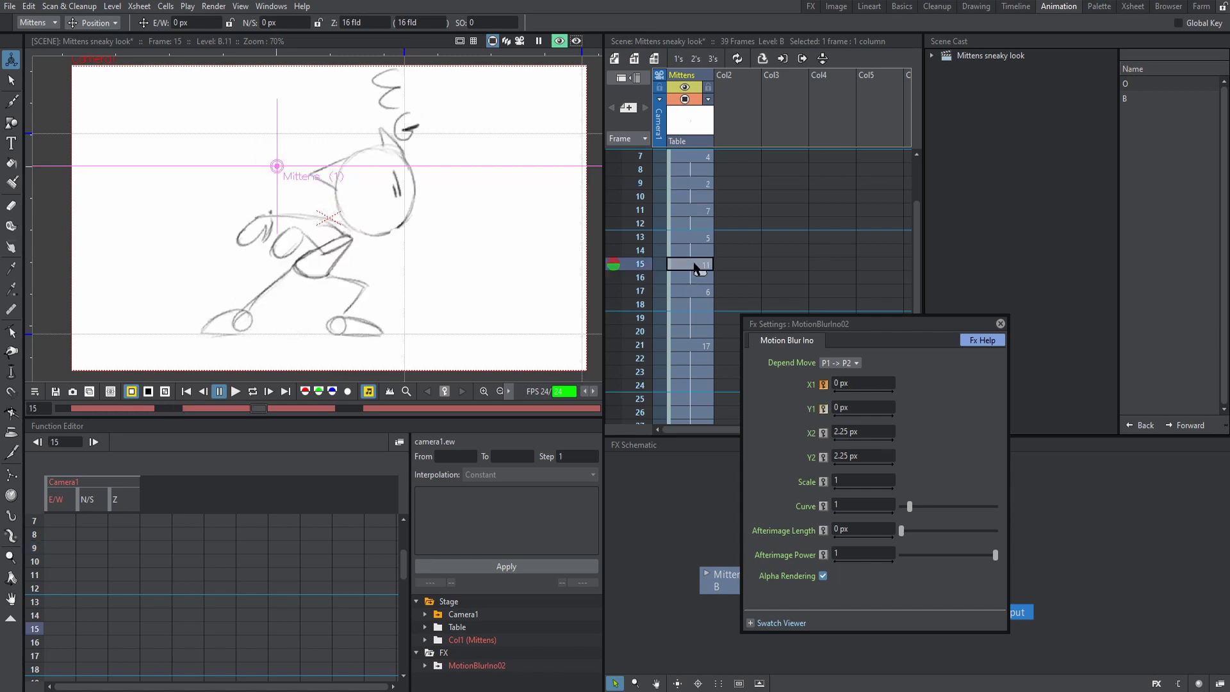
left_click(700, 347)
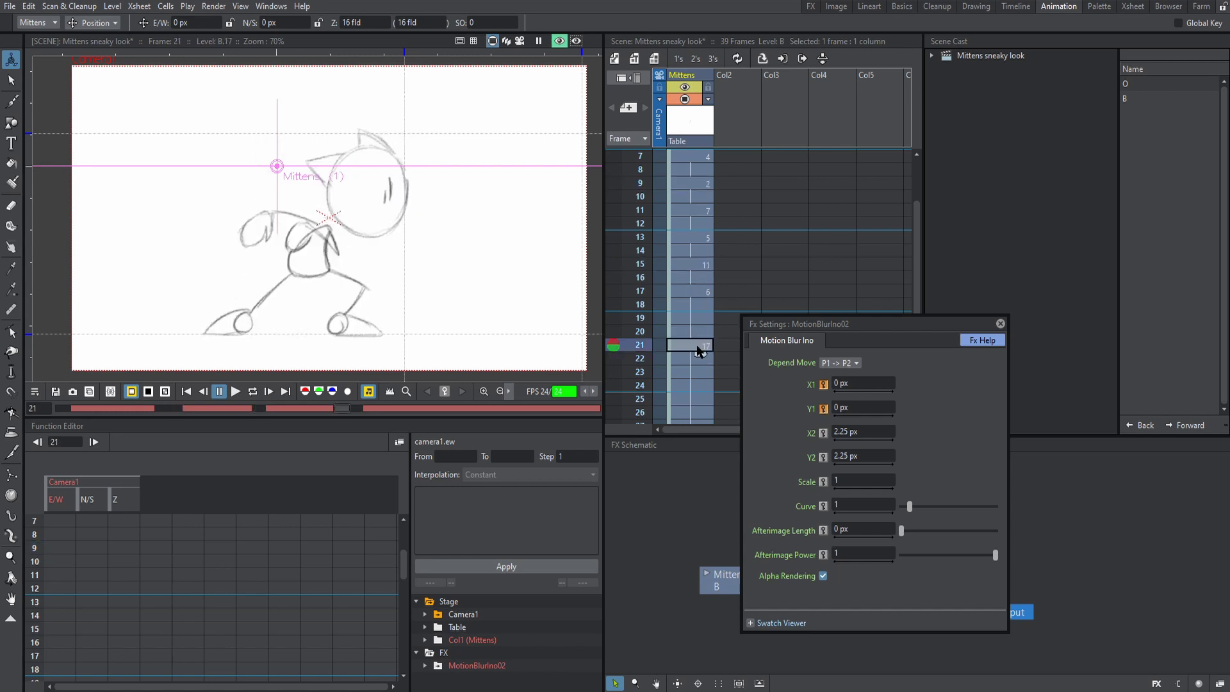
scroll(698, 351, "up", 2)
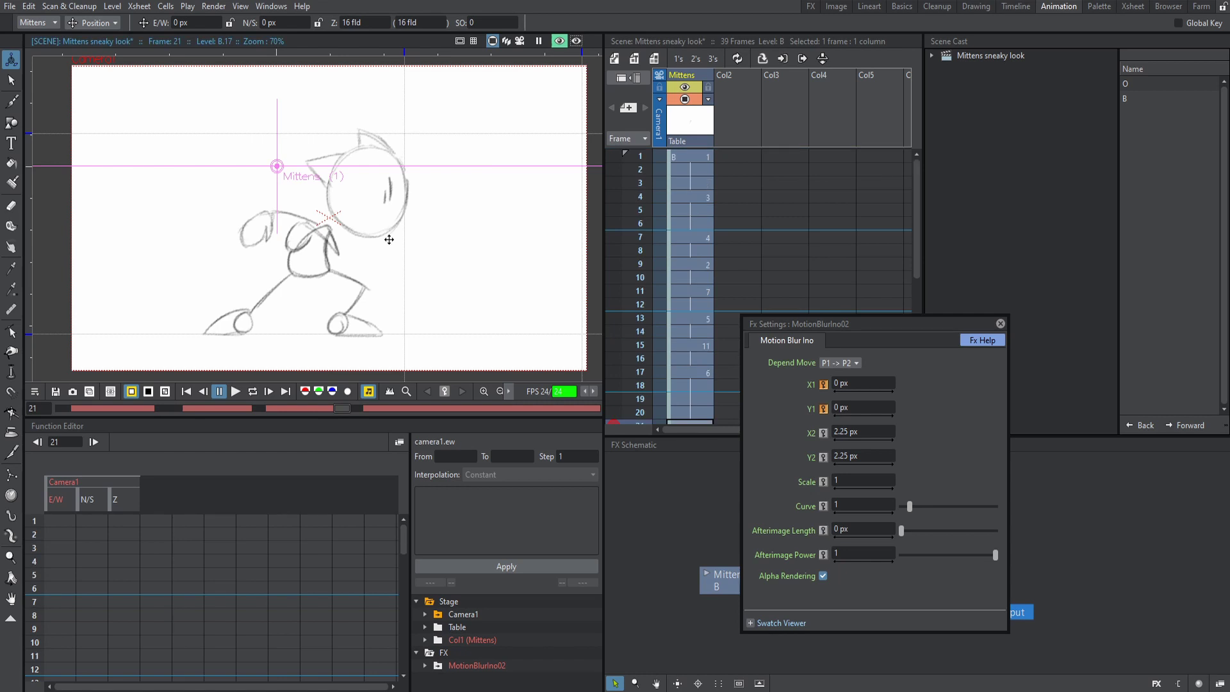
Step: Render a preview of frames 1 to 39 of the Mittens animation with Ctrl+R
key("ctrl+r")
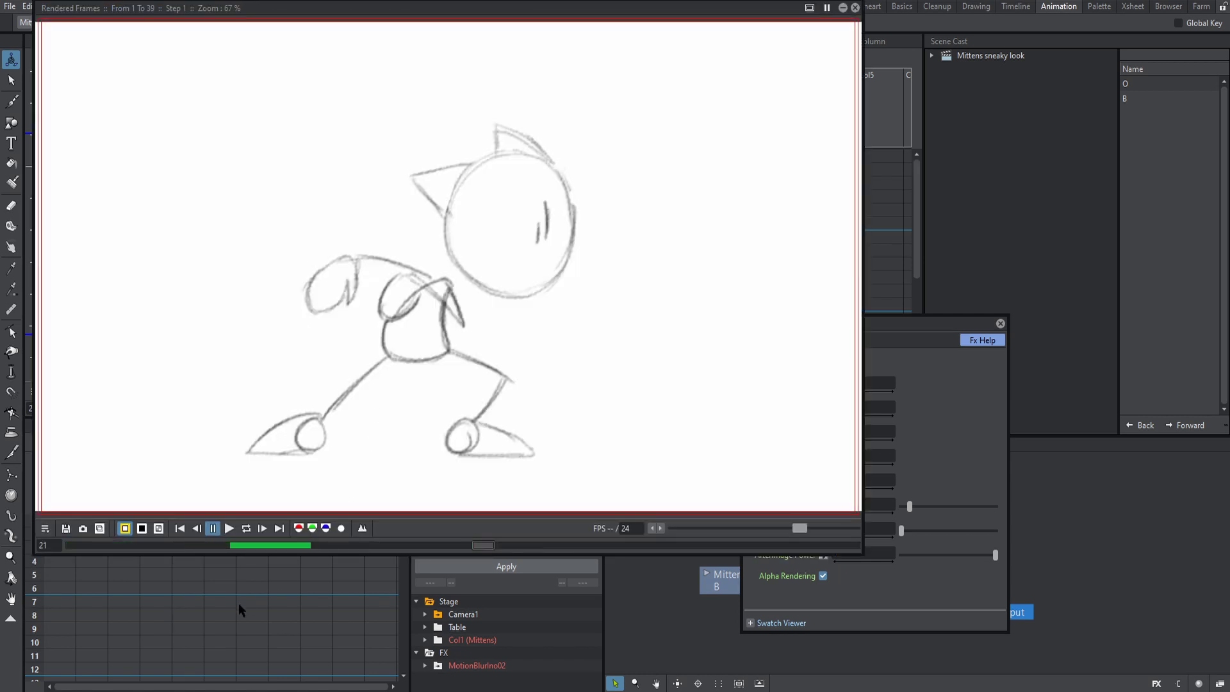